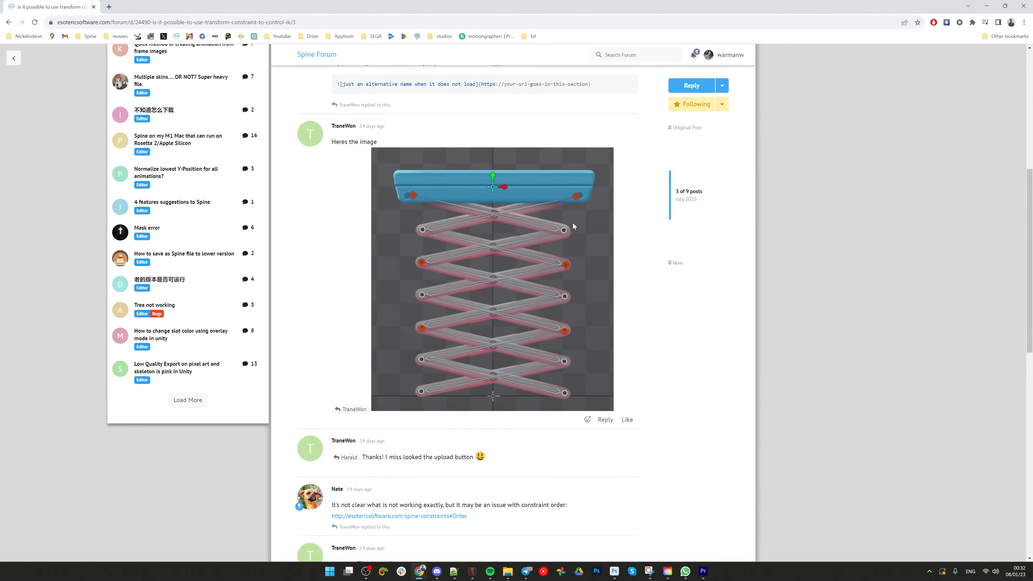
pyautogui.press('ctrl')
pyautogui.press('ctrl')
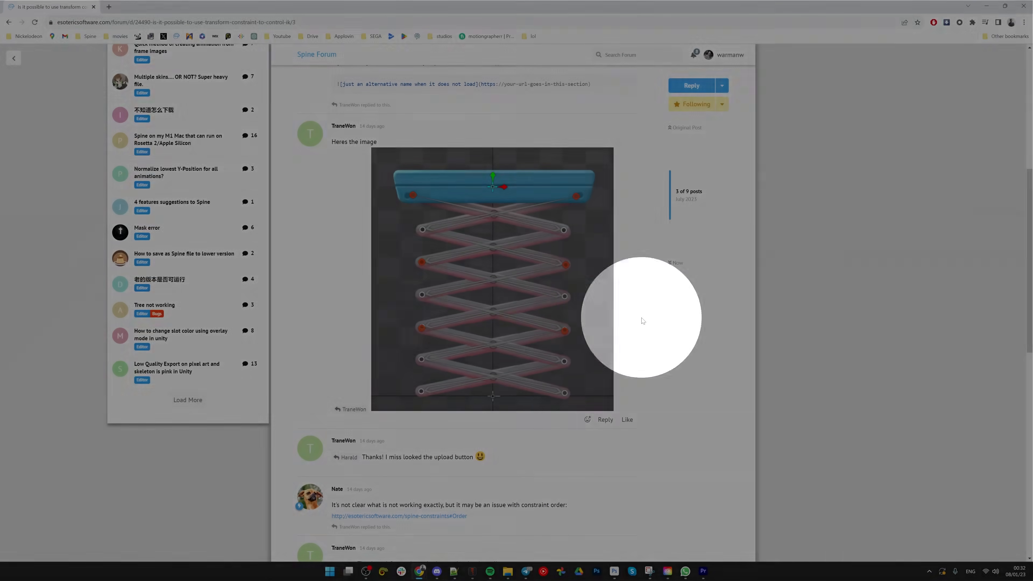
pyautogui.rightClick(641, 322)
pyautogui.click(637, 277)
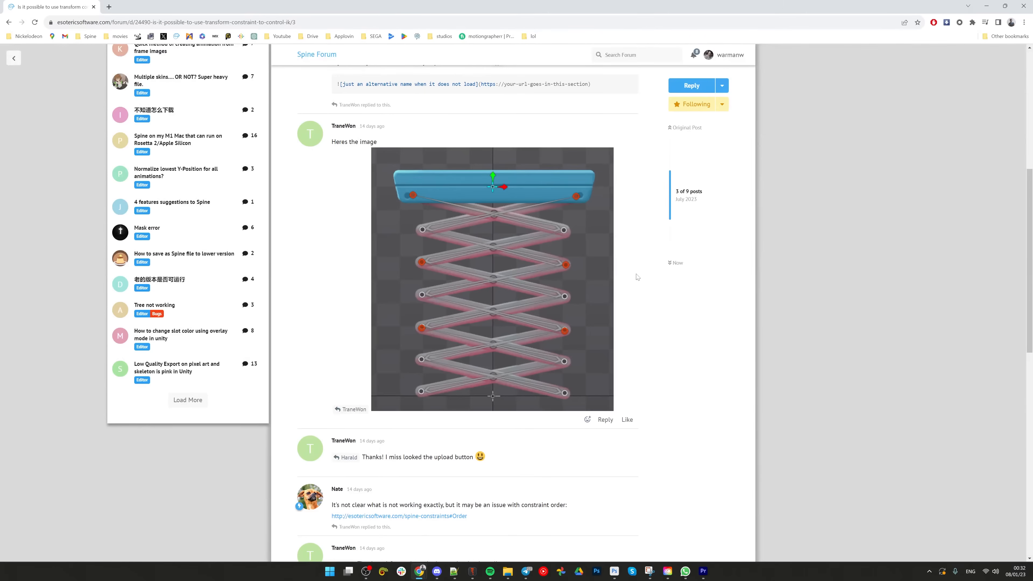
pyautogui.press('ctrl')
pyautogui.press('ctrl')
# - Switch to the platform project in Spine and activate the bone creation tool with the cont bone as parent
pyautogui.hotkey('alt', 'Tab')
pyautogui.moveTo(427, 461); pyautogui.dragTo(462, 402)
pyautogui.scroll(-1, 454, 380)
pyautogui.press('n')
pyautogui.scroll(2, 433, 419)
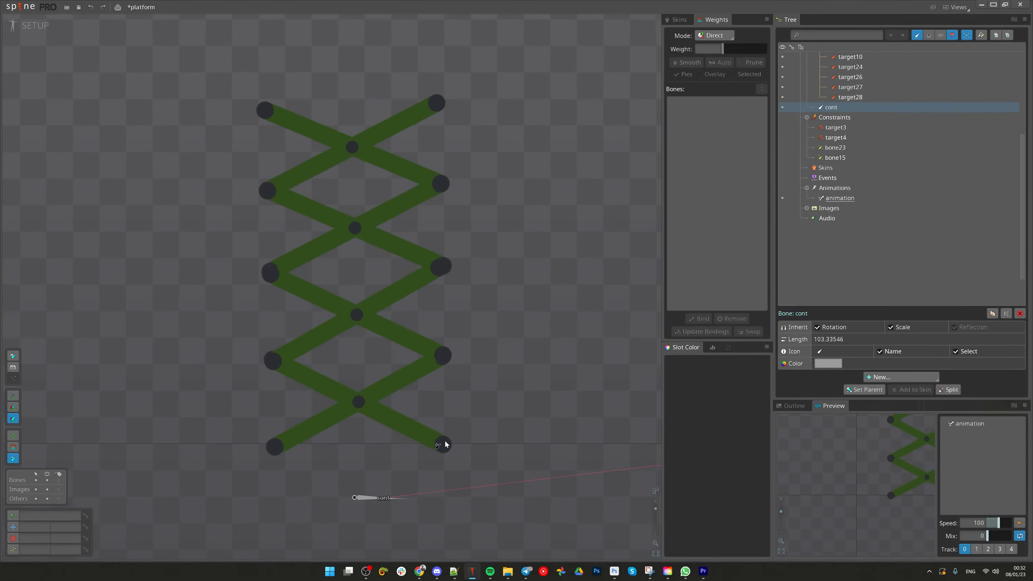
pyautogui.moveTo(445, 447); pyautogui.dragTo(445, 356)
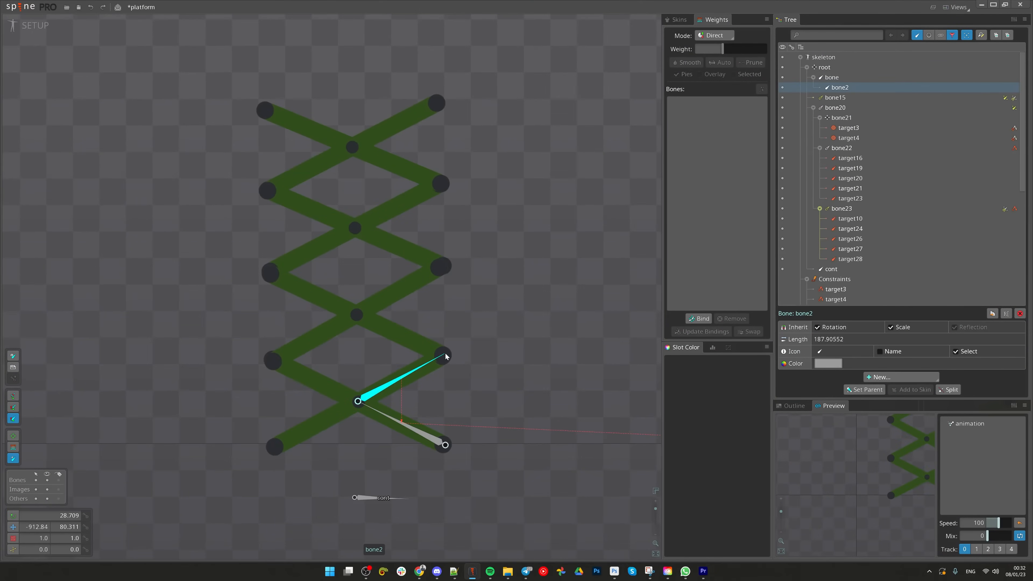
pyautogui.scroll(-2, 465, 372)
pyautogui.moveTo(494, 417); pyautogui.dragTo(479, 398)
pyautogui.scroll(2, 398, 383)
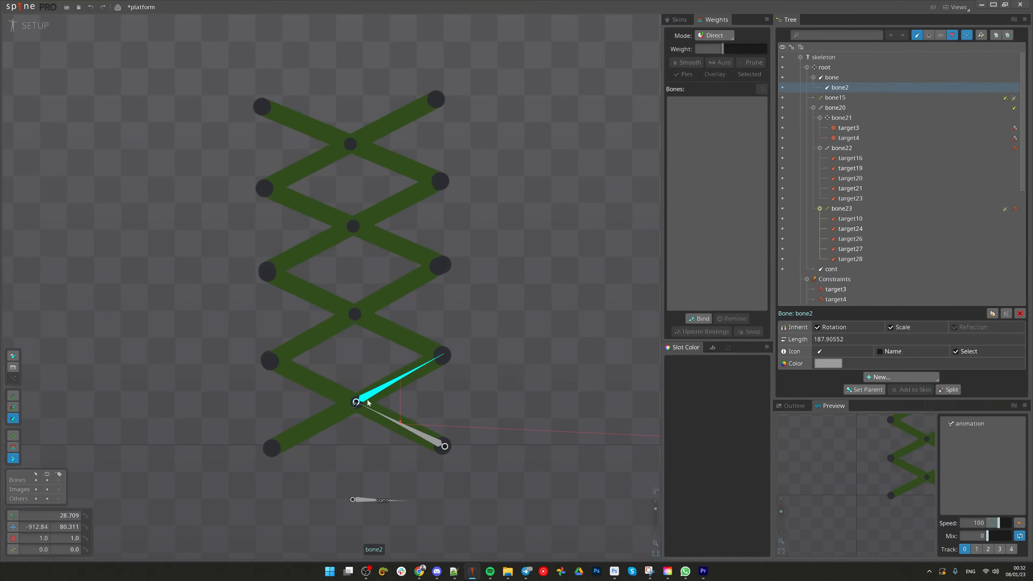
pyautogui.hotkey('ctrl', 'z')
pyautogui.hotkey('ctrl', 'z')
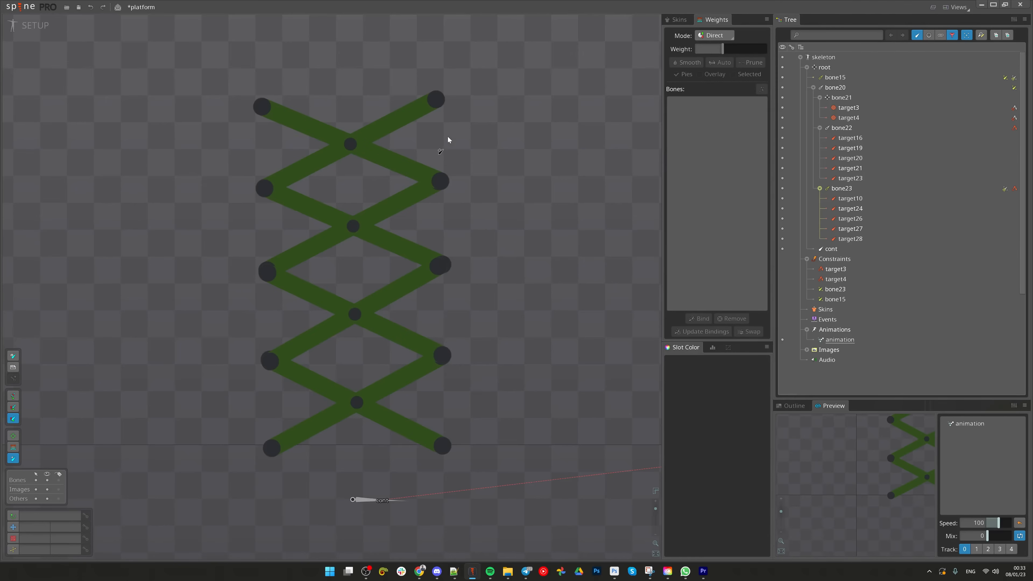
# - Draw a zigzag chain of eight bones from the cont bone, alternating between the scissor's right and centre joints up to the highest centre joint
pyautogui.moveTo(365, 500)
pyautogui.mouseDown()
pyautogui.moveTo(303, 445)
pyautogui.moveTo(401, 434)
pyautogui.moveTo(464, 384)
pyautogui.mouseUp()
pyautogui.moveTo(463, 385)
pyautogui.mouseDown()
pyautogui.moveTo(386, 348)
pyautogui.moveTo(465, 313)
pyautogui.moveTo(390, 275)
pyautogui.mouseUp()
pyautogui.moveTo(390, 275)
pyautogui.mouseDown()
pyautogui.moveTo(463, 235)
pyautogui.moveTo(386, 202)
pyautogui.moveTo(463, 167)
pyautogui.mouseUp()
pyautogui.moveTo(464, 167)
pyautogui.mouseDown()
pyautogui.moveTo(384, 136)
pyautogui.moveTo(370, 214)
pyautogui.mouseUp()
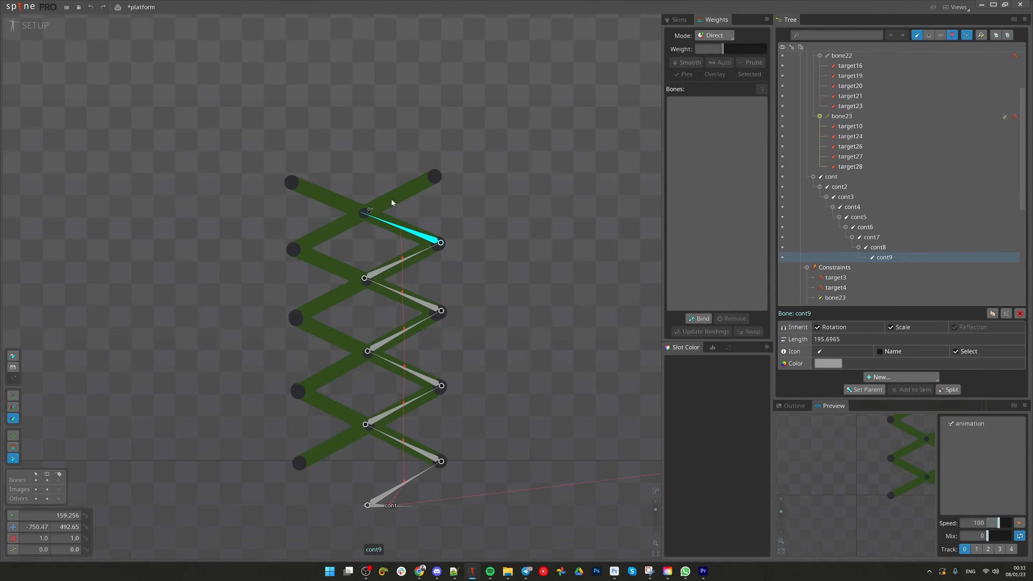
pyautogui.moveTo(358, 300); pyautogui.dragTo(338, 271)
pyautogui.press('Escape')
# - Draw a mirrored zigzag chain of eight bones from the cont bone, alternating between the left and centre joints up to the highest centre joint
pyautogui.moveTo(348, 476)
pyautogui.mouseDown()
pyautogui.moveTo(275, 434)
pyautogui.moveTo(347, 395)
pyautogui.moveTo(276, 360)
pyautogui.mouseUp()
pyautogui.moveTo(276, 360); pyautogui.dragTo(346, 321)
pyautogui.moveTo(347, 321)
pyautogui.mouseDown()
pyautogui.moveTo(276, 289)
pyautogui.moveTo(349, 249)
pyautogui.moveTo(278, 218)
pyautogui.moveTo(345, 186)
pyautogui.mouseUp()
pyautogui.scroll(3, 305, 260)
pyautogui.scroll(4, 256, 292)
pyautogui.moveTo(279, 134); pyautogui.dragTo(310, 301)
pyautogui.scroll(-4, 310, 301)
pyautogui.scroll(-1, 507, 243)
pyautogui.moveTo(507, 243); pyautogui.dragTo(415, 219)
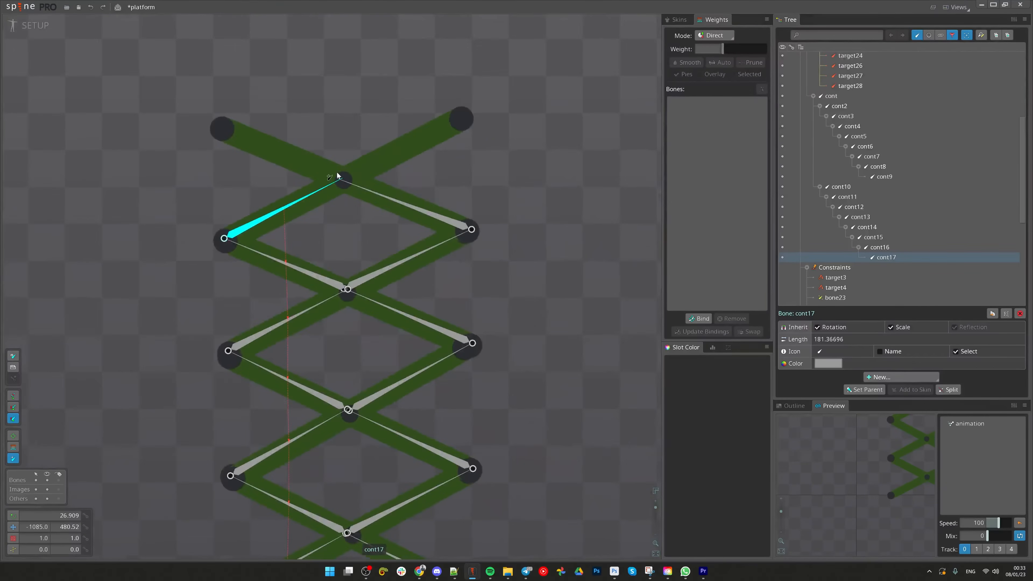
pyautogui.scroll(-3, 345, 219)
pyautogui.scroll(2, 368, 321)
pyautogui.press('Escape')
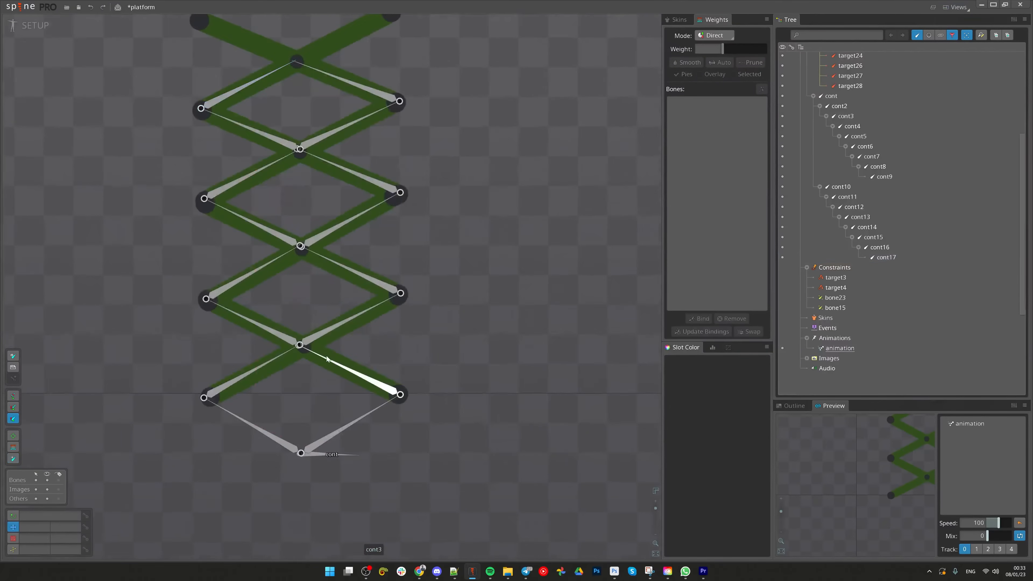
pyautogui.click(326, 351)
pyautogui.scroll(-1, 387, 358)
pyautogui.moveTo(382, 378); pyautogui.dragTo(437, 388)
pyautogui.scroll(2, 487, 396)
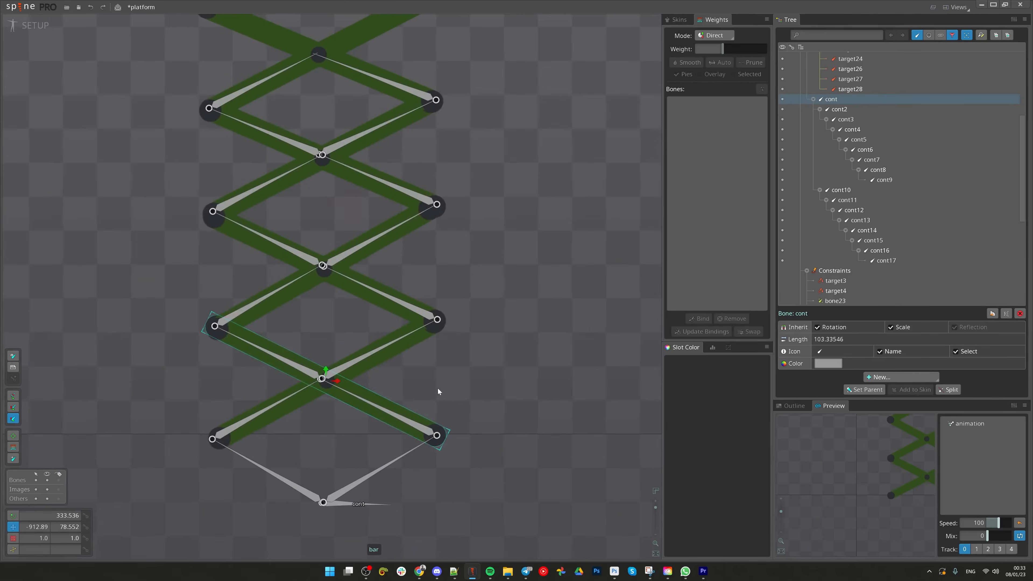
pyautogui.scroll(-1, 438, 388)
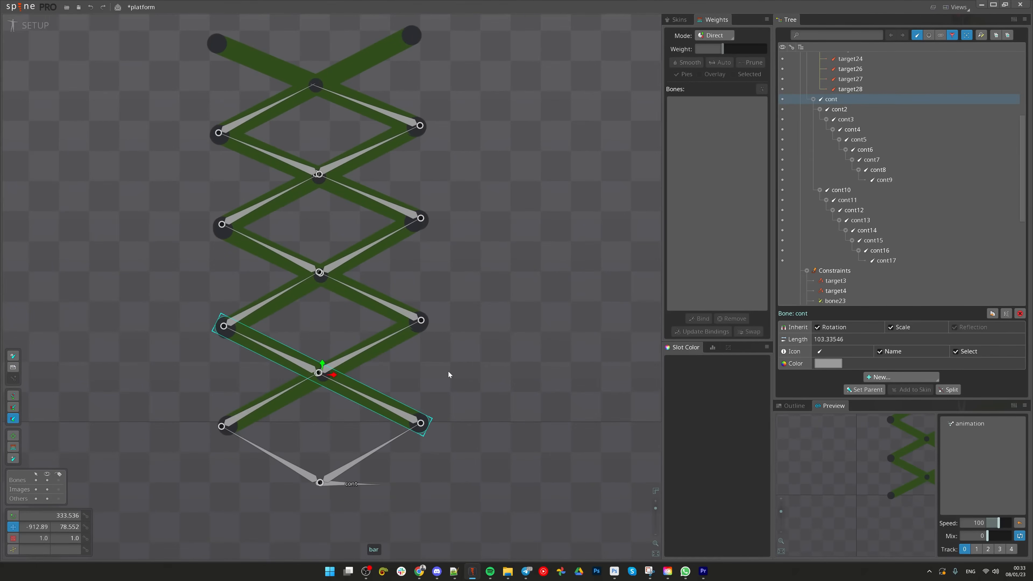
pyautogui.scroll(-2, 447, 371)
# - Create an IK constraint for bones cont2 and cont3 with a new target at the lowest centre joint, keeping the suggested name
pyautogui.press('space')
pyautogui.click(368, 397)
pyautogui.keyDown('ctrl'); pyautogui.click(385, 369); pyautogui.keyUp('ctrl')
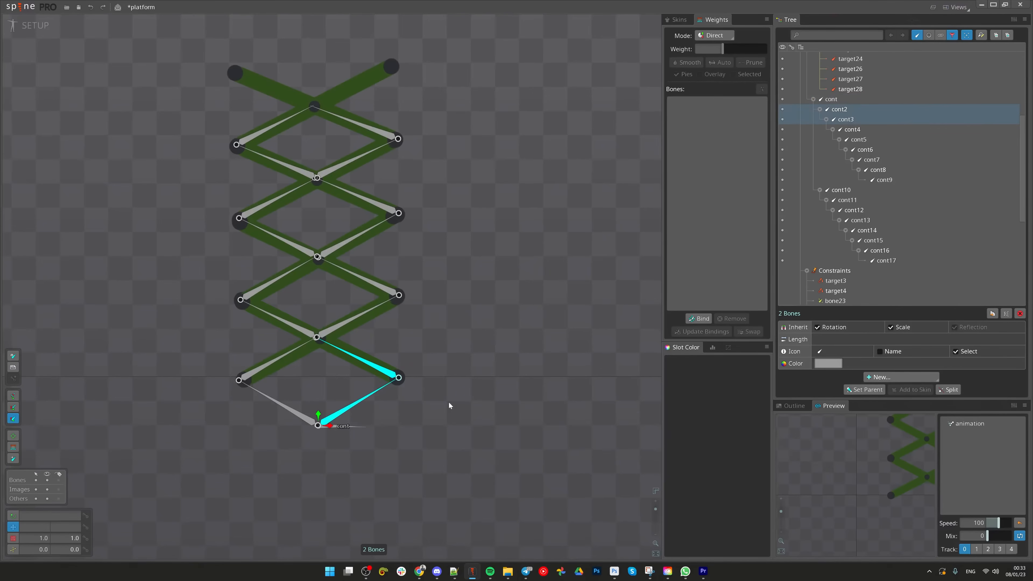
pyautogui.click(891, 379)
pyautogui.click(874, 392)
pyautogui.scroll(2, 282, 349)
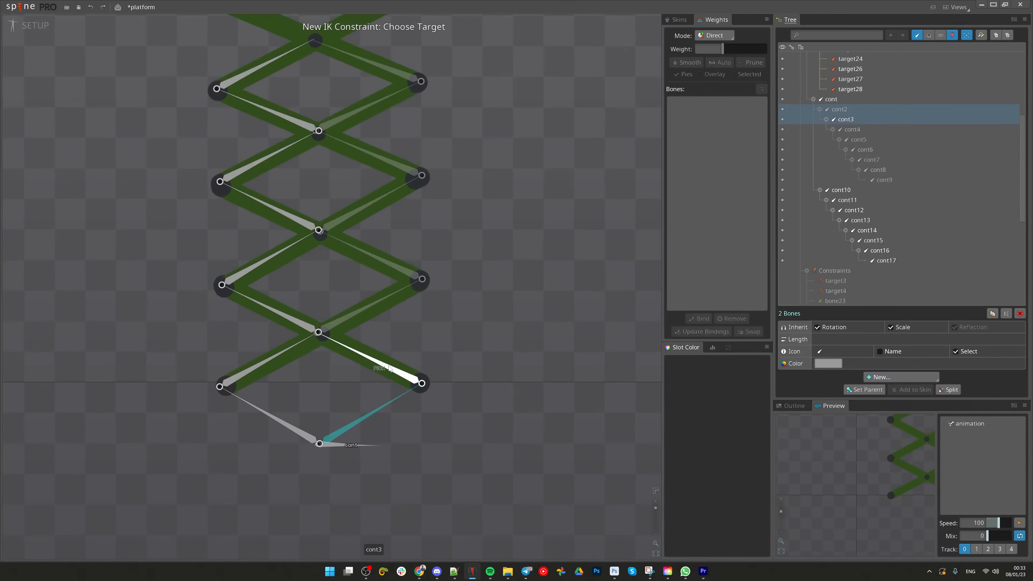
pyautogui.click(342, 332)
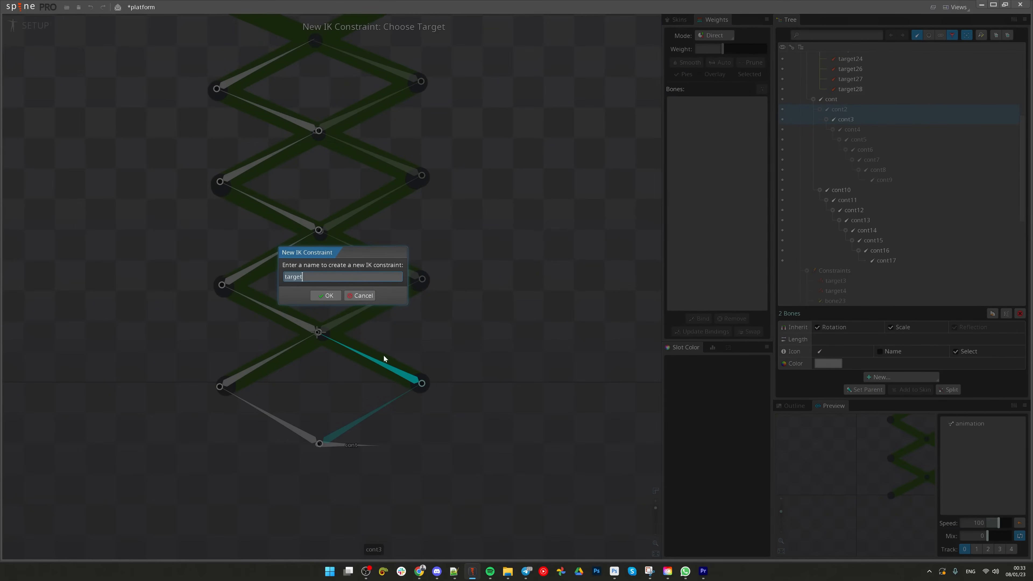
pyautogui.click(324, 296)
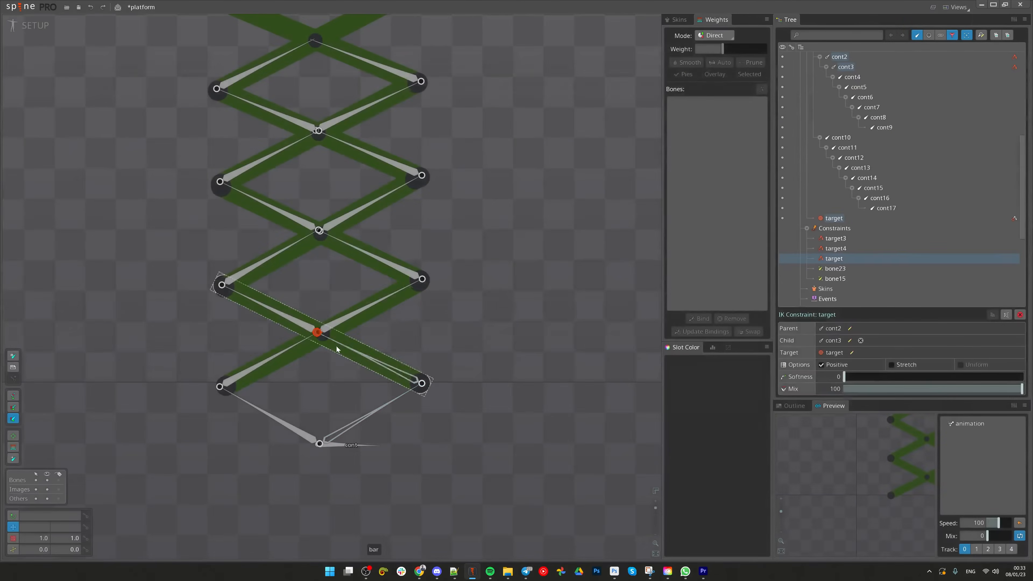
# - Parent cont4 to the lowest target bone and create an IK constraint for cont4 and cont5 with a new target at the second centre joint
pyautogui.click(346, 320)
pyautogui.press('p')
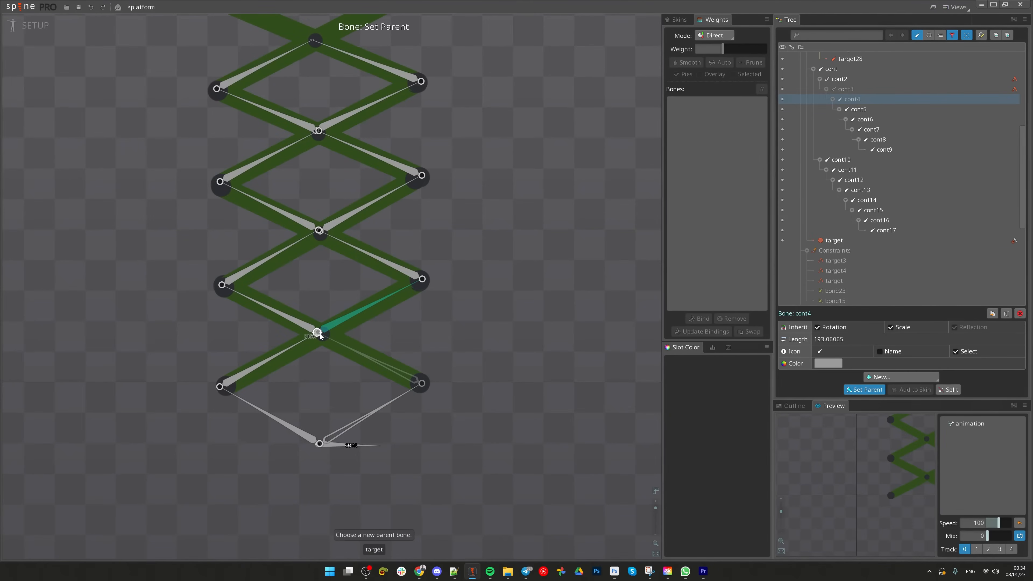
pyautogui.click(317, 332)
pyautogui.keyDown('ctrl'); pyautogui.click(382, 260); pyautogui.keyUp('ctrl')
pyautogui.click(898, 378)
pyautogui.click(892, 386)
pyautogui.click(362, 251)
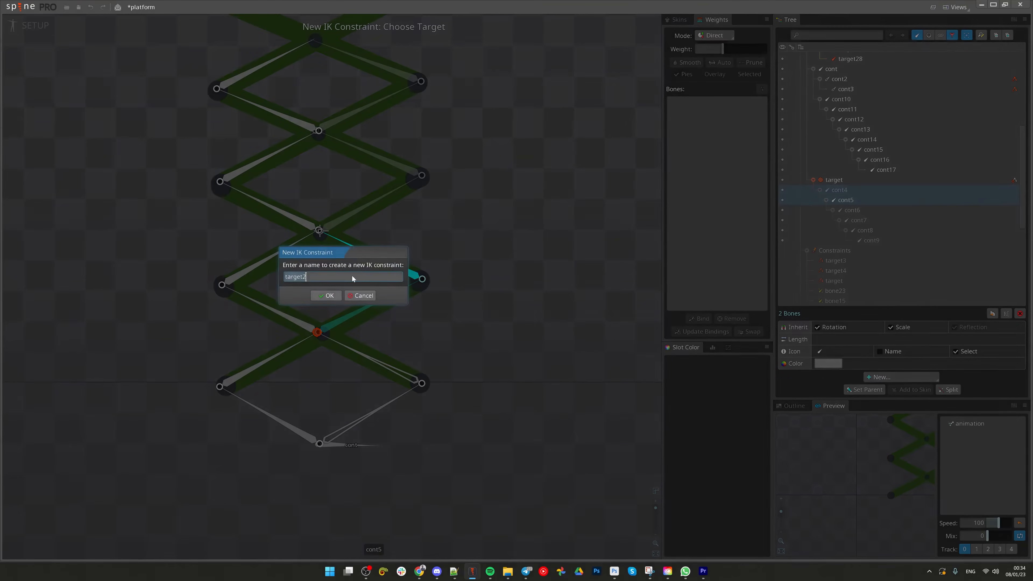
pyautogui.click(326, 295)
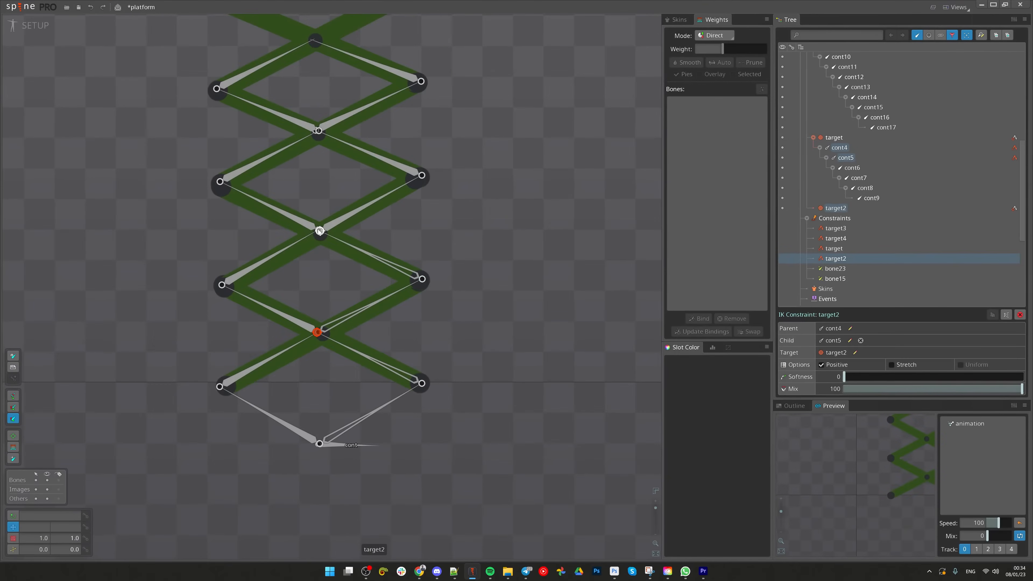
# - Parent cont6 to the target2 bone and create an IK constraint for cont6 and cont7 with a new target at the third centre joint
pyautogui.moveTo(354, 235); pyautogui.dragTo(358, 254)
pyautogui.click(350, 236)
pyautogui.press('p')
pyautogui.click(326, 250)
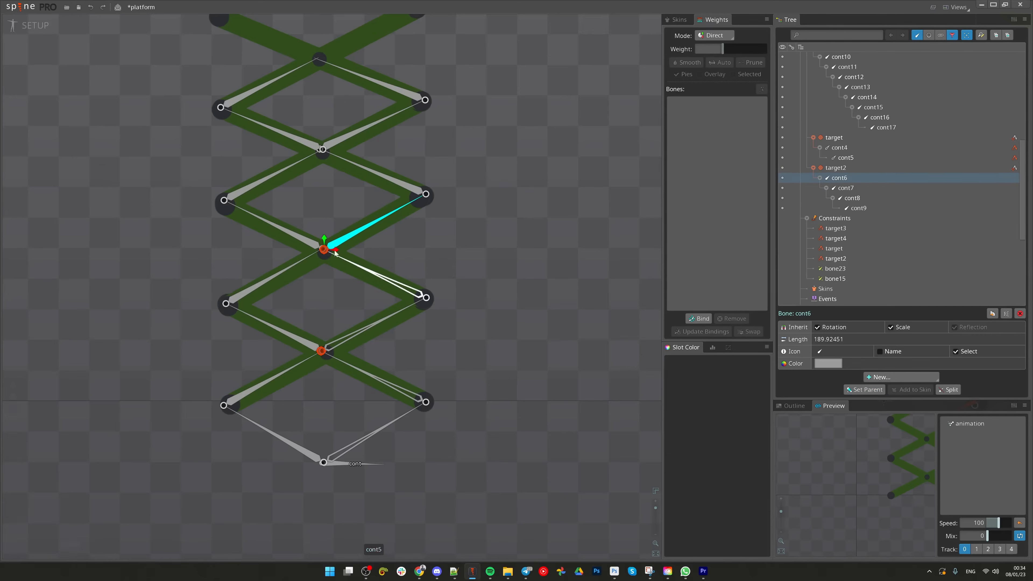
pyautogui.moveTo(455, 262); pyautogui.dragTo(387, 265)
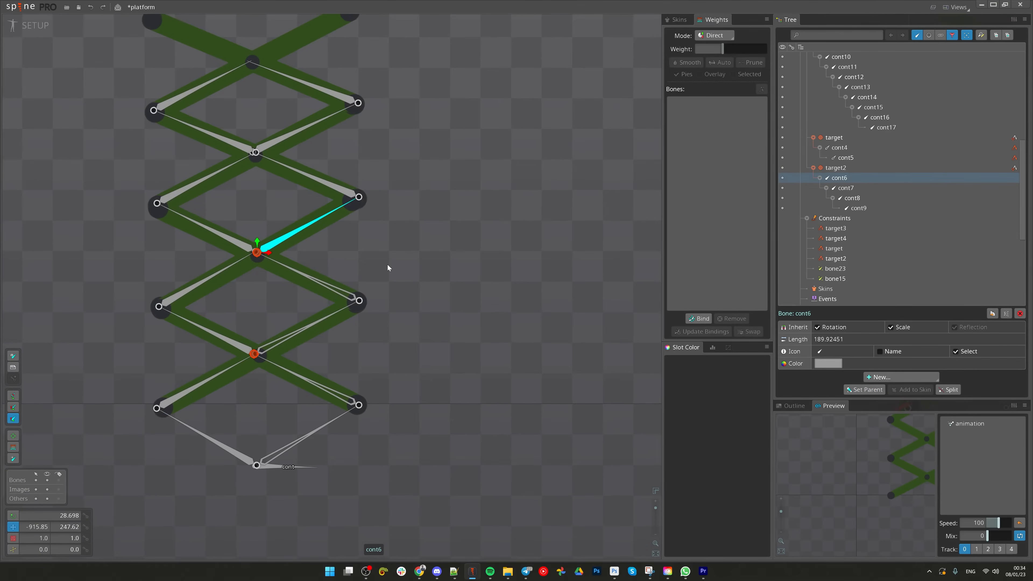
pyautogui.moveTo(387, 265); pyautogui.dragTo(403, 328)
pyautogui.keyDown('ctrl'); pyautogui.click(845, 187); pyautogui.keyUp('ctrl')
pyautogui.click(901, 377)
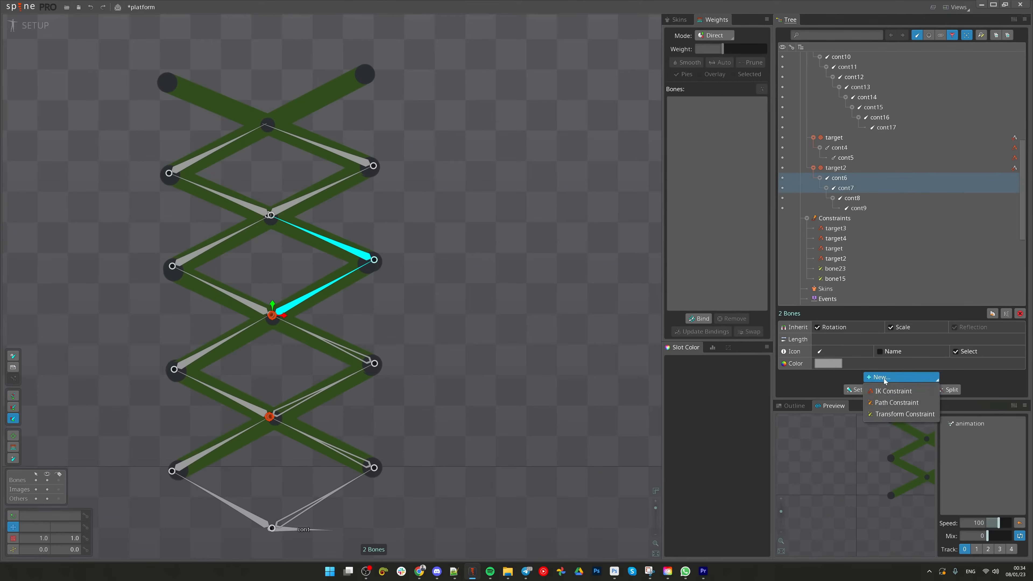
pyautogui.click(890, 388)
pyautogui.click(293, 227)
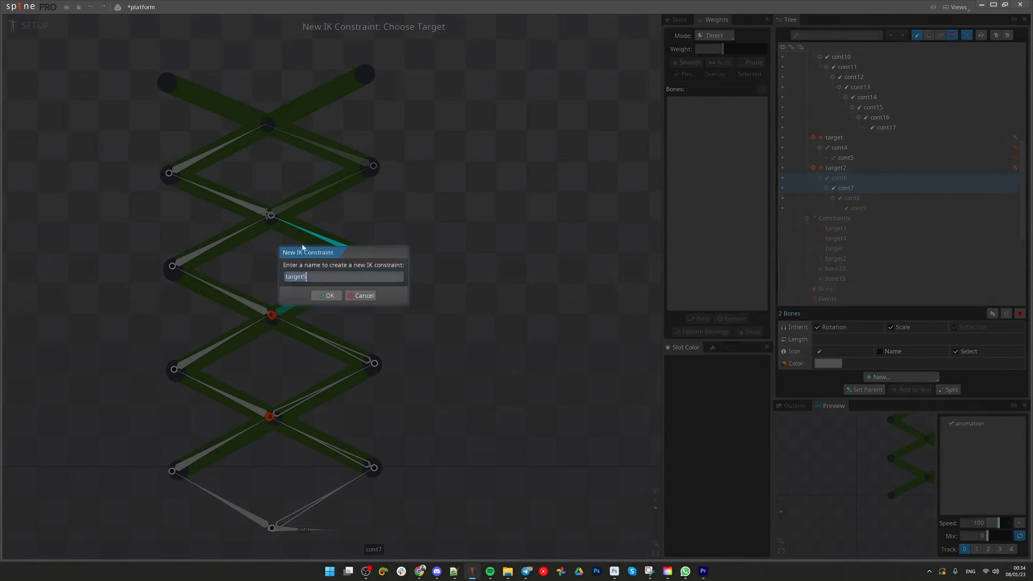
pyautogui.click(325, 297)
# - Parent cont8 to the target5 bone and create an IK constraint for cont8 and cont9 with a new target at the highest centre joint
pyautogui.click(304, 198)
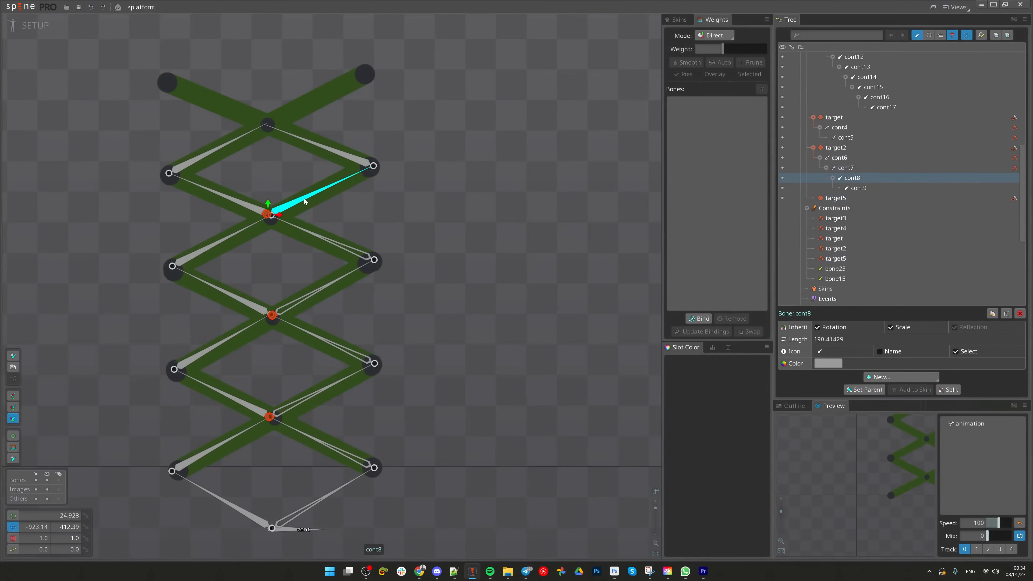
pyautogui.press('p')
pyautogui.click(267, 214)
pyautogui.keyDown('ctrl'); pyautogui.click(324, 143); pyautogui.keyUp('ctrl')
pyautogui.click(892, 377)
pyautogui.click(894, 391)
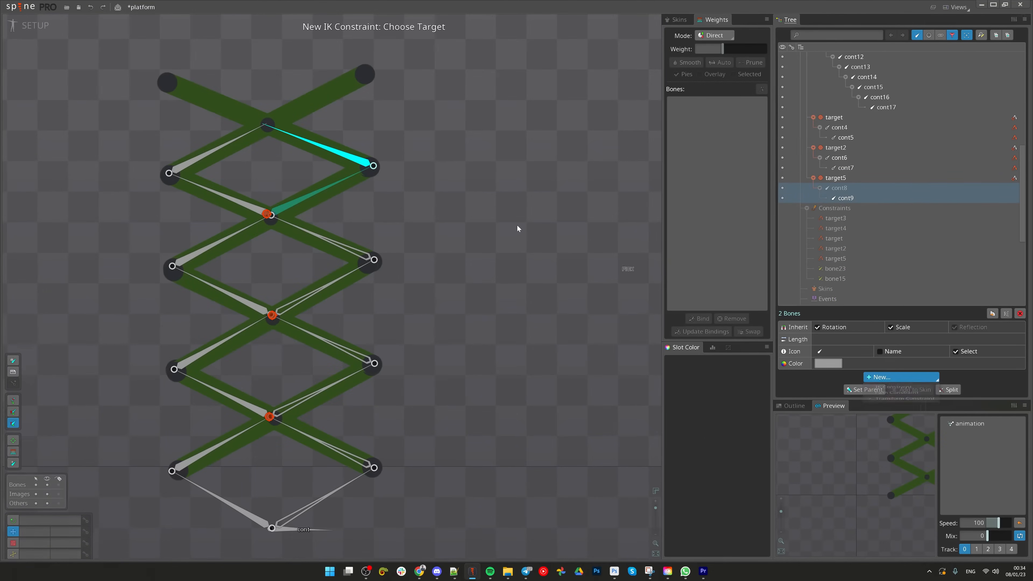
pyautogui.click(261, 123)
pyautogui.click(329, 295)
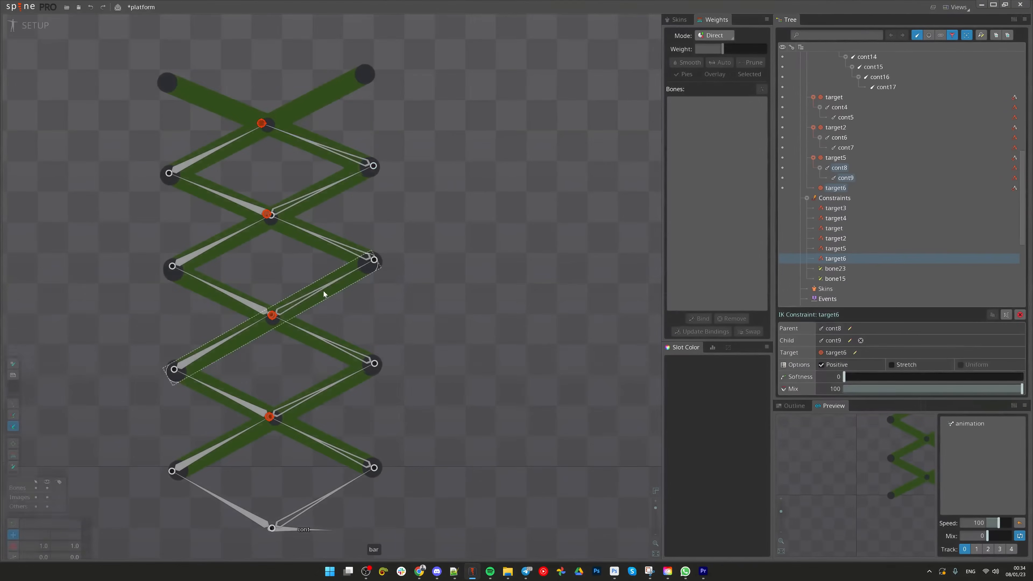
# - Test the right bone chain by moving the IK target bones at the centre joints, and undo the moves
pyautogui.click(300, 114)
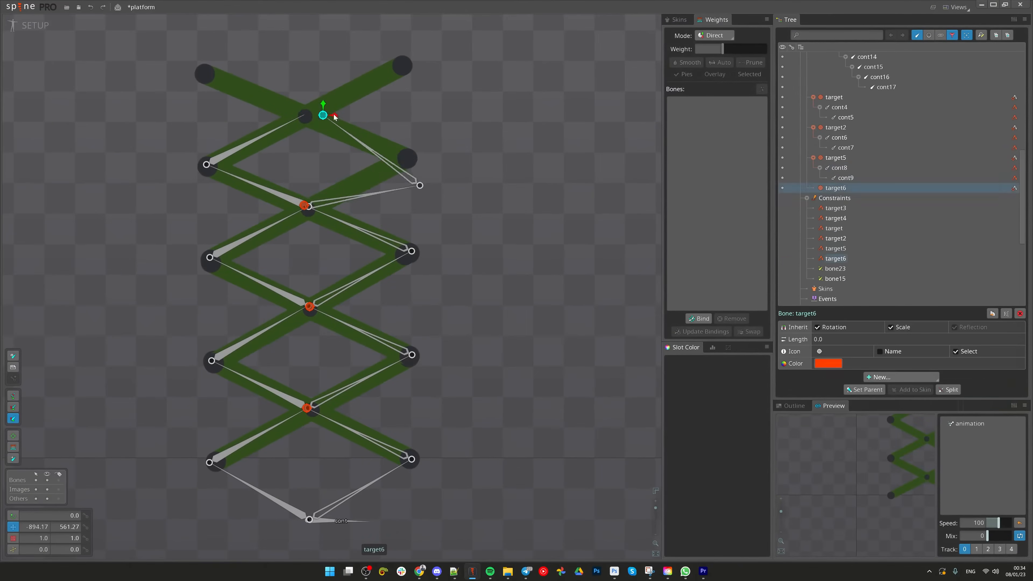
pyautogui.moveTo(305, 205)
pyautogui.mouseDown()
pyautogui.moveTo(312, 235)
pyautogui.moveTo(295, 210)
pyautogui.moveTo(304, 204)
pyautogui.mouseUp()
pyautogui.moveTo(310, 308)
pyautogui.mouseDown()
pyautogui.moveTo(292, 328)
pyautogui.moveTo(294, 305)
pyautogui.mouseUp()
pyautogui.hotkey('ctrl', 'z')
pyautogui.moveTo(307, 408); pyautogui.dragTo(322, 429)
pyautogui.hotkey('ctrl', 'z')
# - Create uniquely named IK constraints for the left chain's bone pairs from cont10 to cont17, reusing the existing target bones, and save the project
pyautogui.click(291, 490)
pyautogui.keyDown('ctrl'); pyautogui.click(280, 434); pyautogui.keyUp('ctrl')
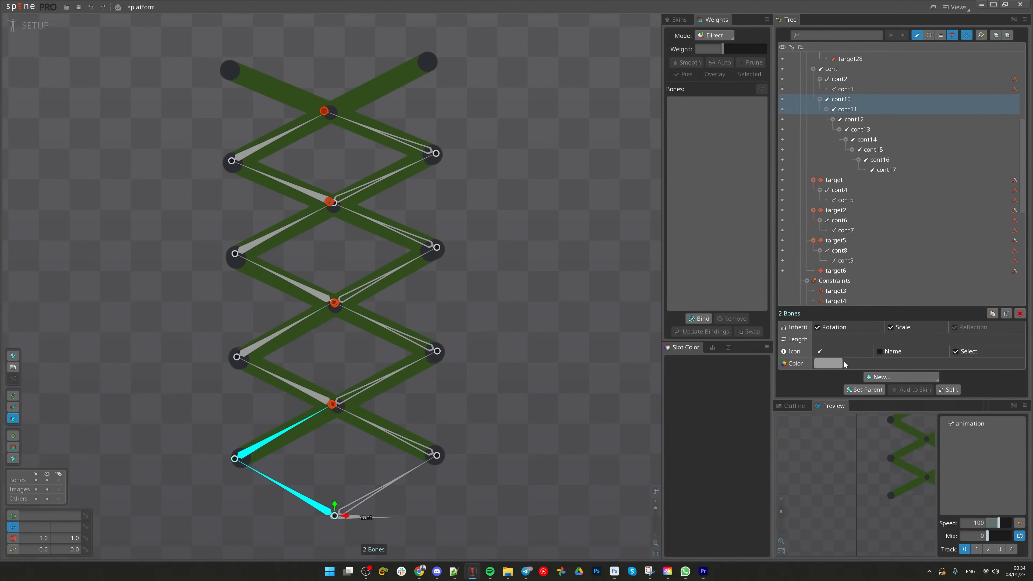
pyautogui.click(893, 378)
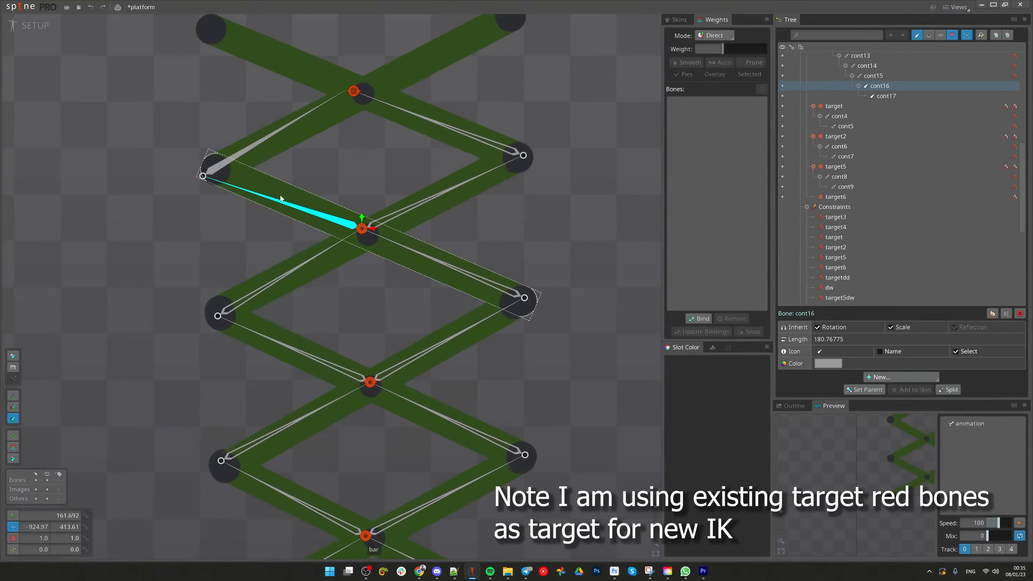
pyautogui.keyDown('ctrl'); pyautogui.click(238, 150); pyautogui.keyUp('ctrl')
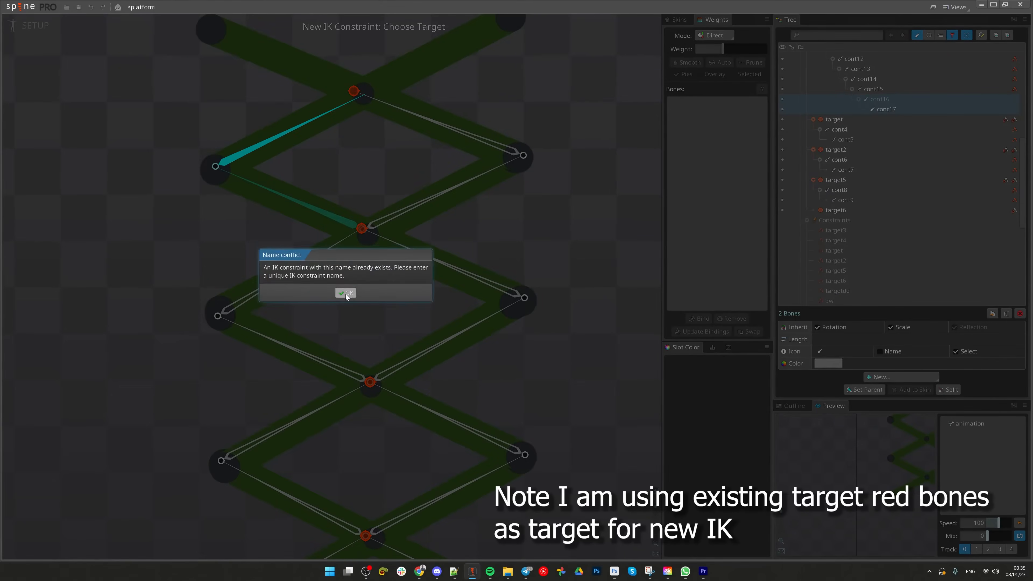
pyautogui.click(345, 293)
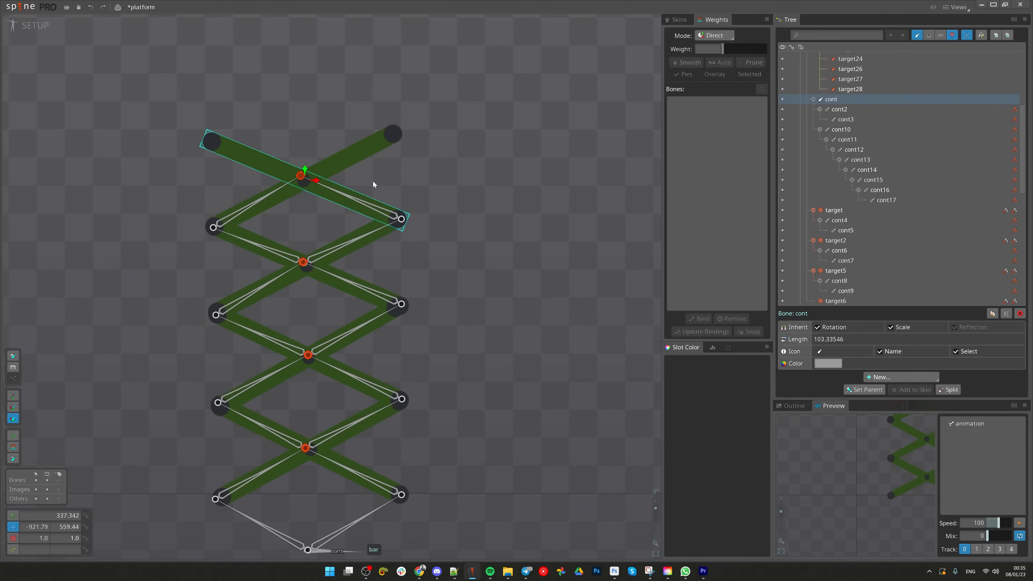
pyautogui.hotkey('ctrl', 's')
# - Convert the bar rising to the right through the lowest centre joint to a mesh and add an edge across its middle
pyautogui.click(335, 201)
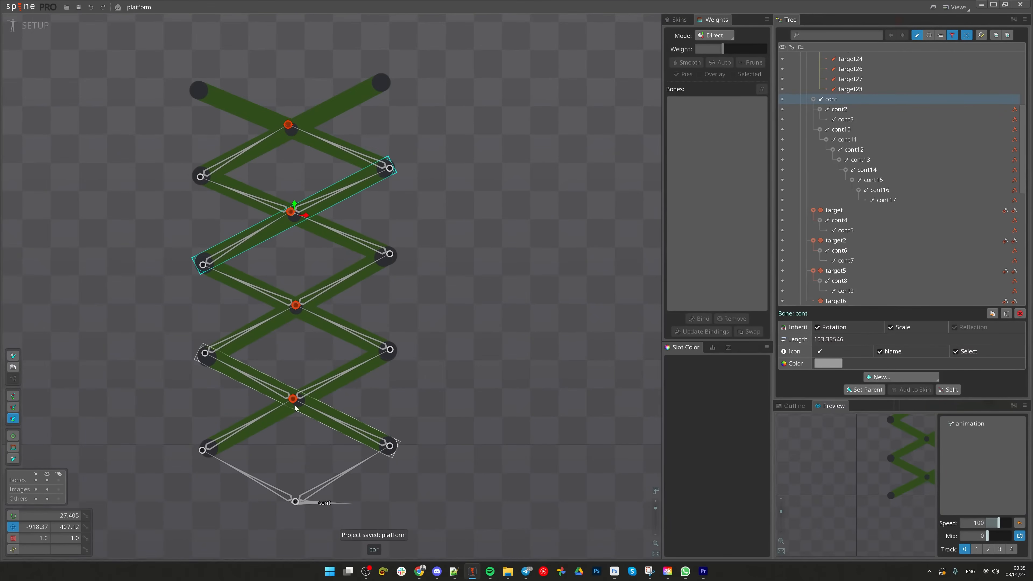
pyautogui.scroll(3, 295, 408)
pyautogui.click(306, 387)
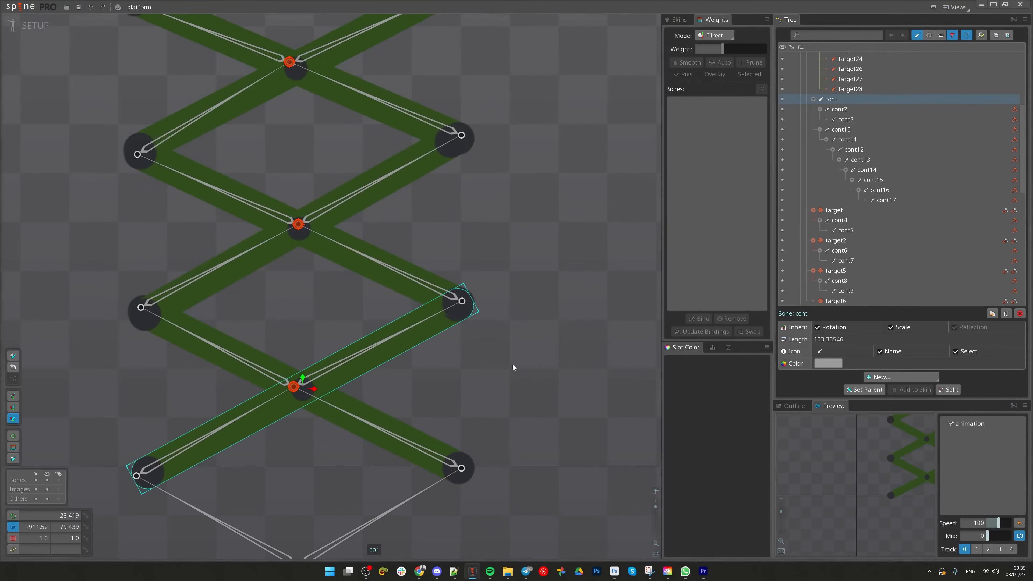
pyautogui.moveTo(483, 414); pyautogui.dragTo(451, 372)
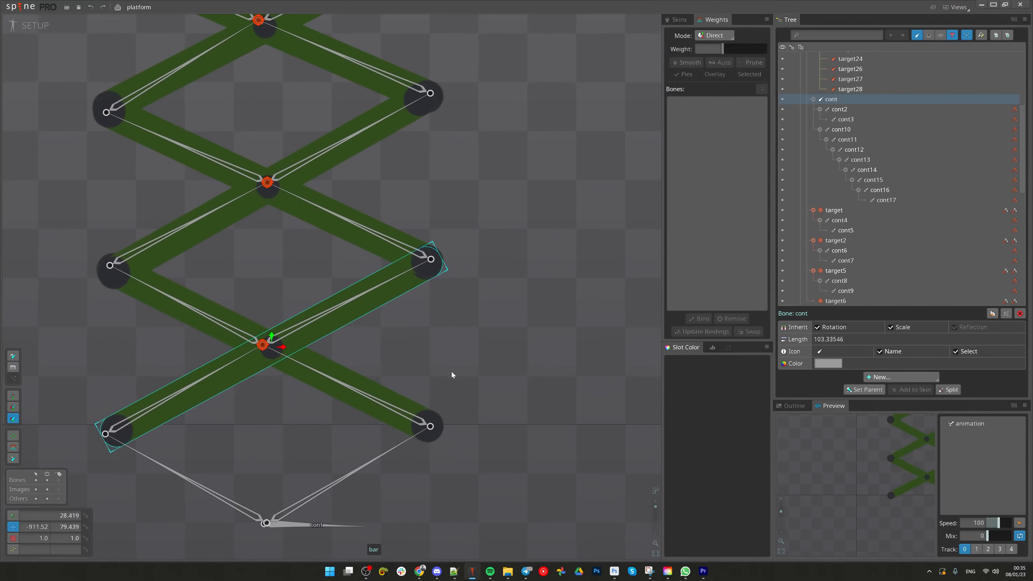
pyautogui.scroll(2, 268, 337)
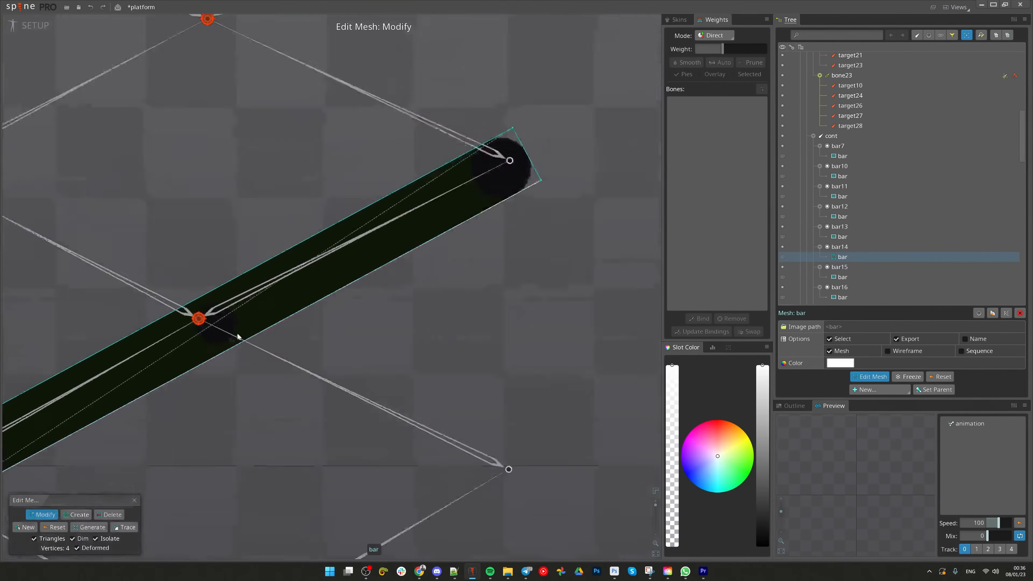
pyautogui.scroll(3, 228, 328)
pyautogui.press('c')
pyautogui.moveTo(171, 279); pyautogui.dragTo(228, 390)
pyautogui.press('Escape')
# - Convert the other bar crossing at the lowest centre joint to a mesh and draw an edge across its middle
pyautogui.scroll(-5, 440, 281)
pyautogui.click(423, 294)
pyautogui.press('m')
pyautogui.press('e')
pyautogui.moveTo(385, 269); pyautogui.dragTo(377, 305)
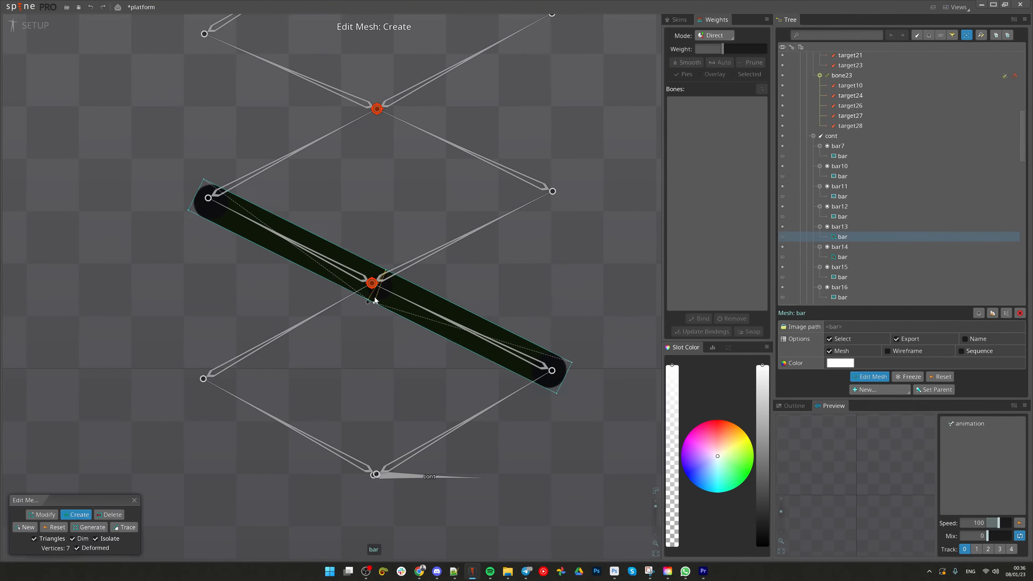
# - Convert the bar falling to the right through the second-lowest centre joint to a mesh and add an edge across its middle
pyautogui.press('Escape')
pyautogui.click(407, 232)
pyautogui.click(830, 351)
pyautogui.click(869, 377)
pyautogui.scroll(2, 345, 217)
pyautogui.moveTo(342, 156); pyautogui.dragTo(304, 216)
pyautogui.press('Escape')
pyautogui.scroll(-4, 375, 293)
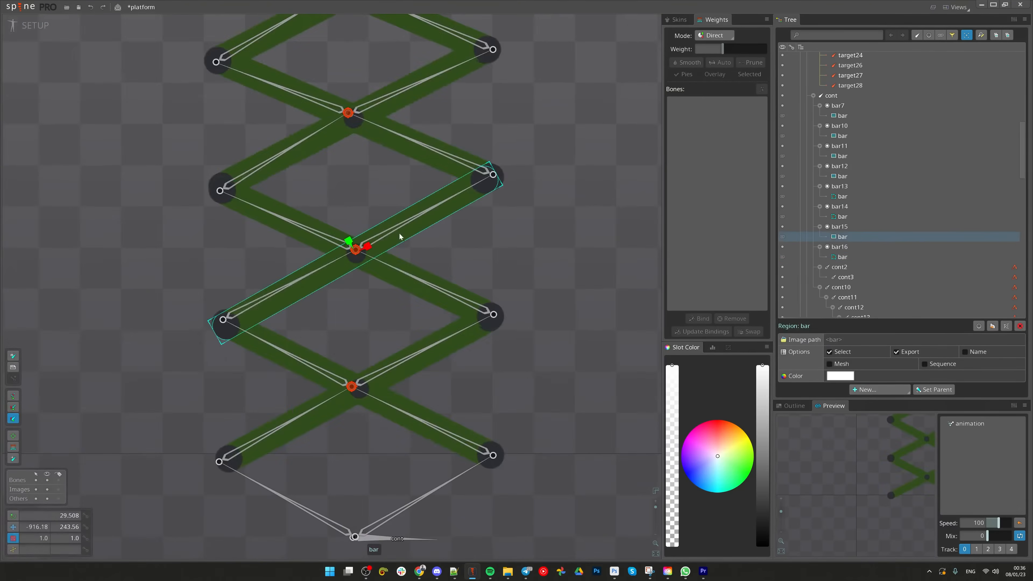
# - Convert the bar rising to the right through the second-lowest centre joint to a mesh and add an edge across its middle
pyautogui.click(397, 236)
pyautogui.click(829, 364)
pyautogui.click(870, 377)
pyautogui.scroll(4, 348, 243)
pyautogui.moveTo(334, 246); pyautogui.dragTo(399, 334)
pyautogui.press('Escape')
pyautogui.scroll(-5, 362, 343)
# - Convert the bar falling to the right through the third centre joint to a mesh and draw an edge across its middle
pyautogui.click(402, 215)
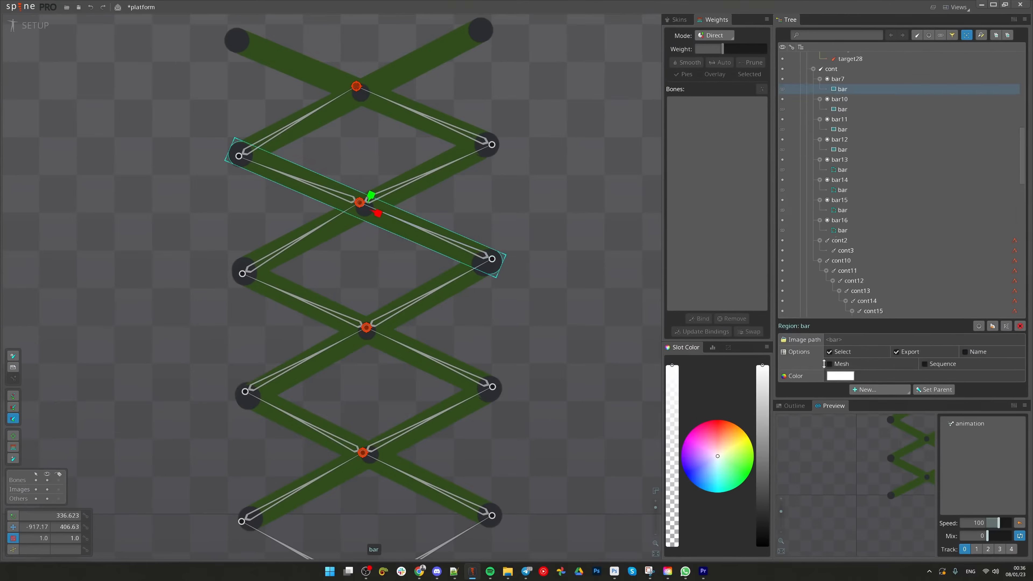
pyautogui.click(829, 364)
pyautogui.click(870, 376)
pyautogui.moveTo(342, 213); pyautogui.dragTo(366, 156)
pyautogui.press('Escape')
# - Convert the bar rising to the right through the third centre joint to a mesh and draw an edge across its middle
pyautogui.click(443, 225)
pyautogui.click(829, 363)
pyautogui.click(869, 377)
pyautogui.moveTo(334, 238); pyautogui.dragTo(379, 316)
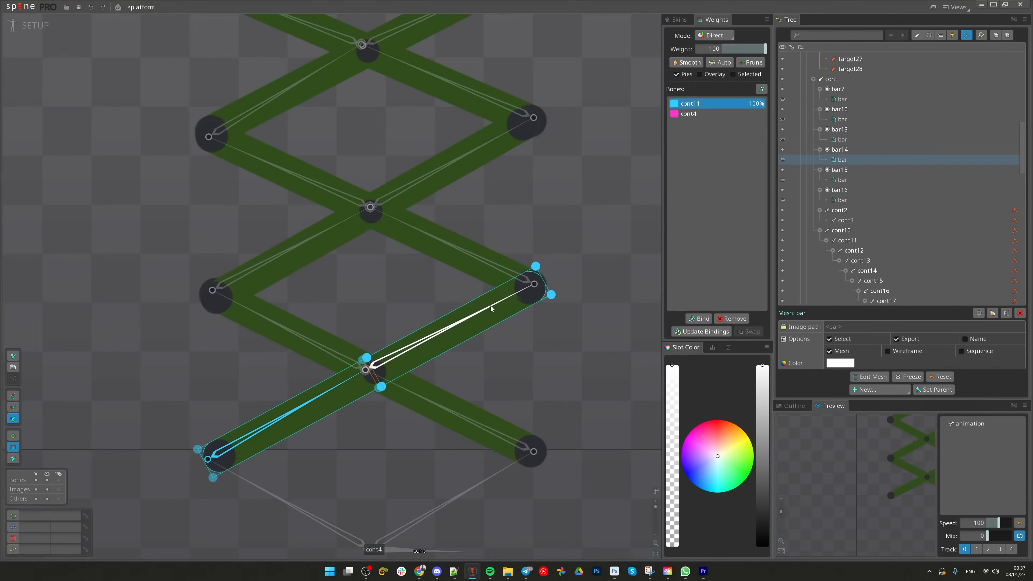
# - Bind the bar meshes to the two bones each one spans, such as cont6 and cont13, and weight each half to its own bone
pyautogui.click(427, 395)
pyautogui.click(382, 402)
pyautogui.click(395, 425)
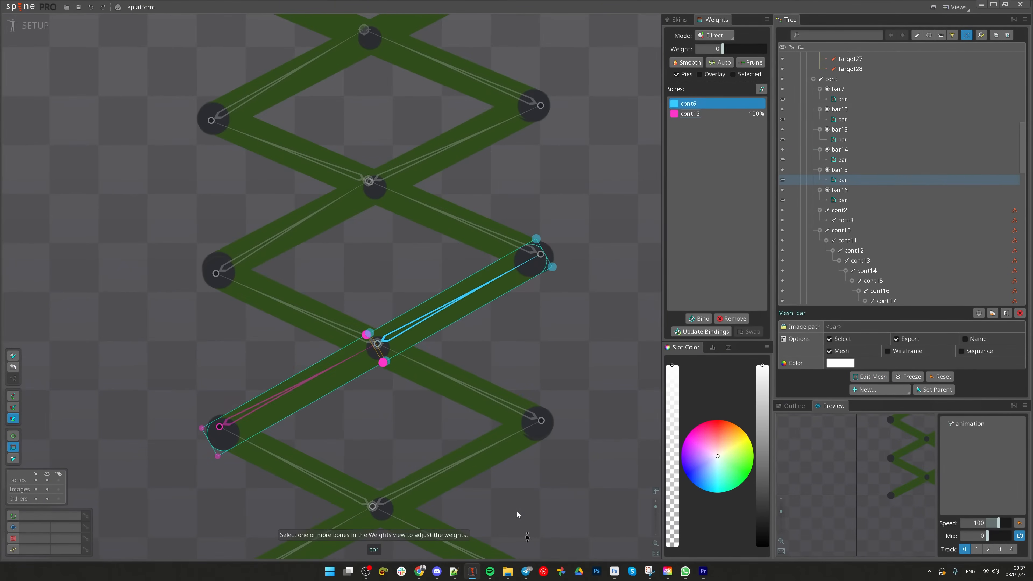
pyautogui.click(383, 332)
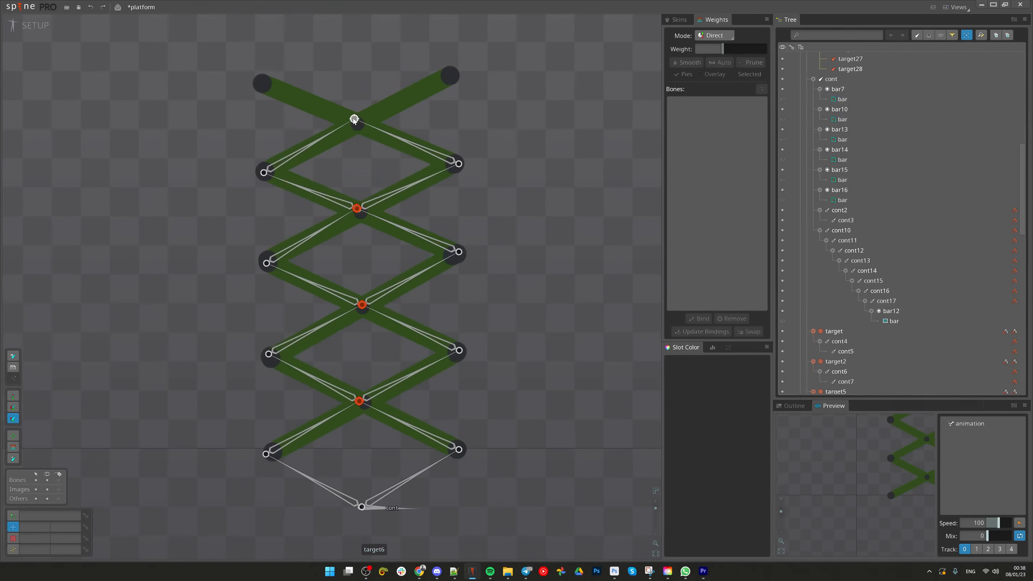
# - Test both bone chains by moving the four IK target bones at the centre joints, and save the project
pyautogui.moveTo(355, 115)
pyautogui.mouseDown()
pyautogui.moveTo(353, 159)
pyautogui.moveTo(356, 79)
pyautogui.moveTo(415, 166)
pyautogui.moveTo(380, 122)
pyautogui.moveTo(354, 118)
pyautogui.mouseUp()
pyautogui.moveTo(357, 209)
pyautogui.mouseDown()
pyautogui.moveTo(362, 265)
pyautogui.moveTo(337, 240)
pyautogui.moveTo(357, 207)
pyautogui.mouseUp()
pyautogui.moveTo(361, 304)
pyautogui.mouseDown()
pyautogui.moveTo(350, 346)
pyautogui.moveTo(392, 303)
pyautogui.moveTo(358, 286)
pyautogui.moveTo(362, 305)
pyautogui.mouseUp()
pyautogui.moveTo(356, 402)
pyautogui.mouseDown()
pyautogui.moveTo(374, 452)
pyautogui.moveTo(389, 408)
pyautogui.moveTo(359, 401)
pyautogui.mouseUp()
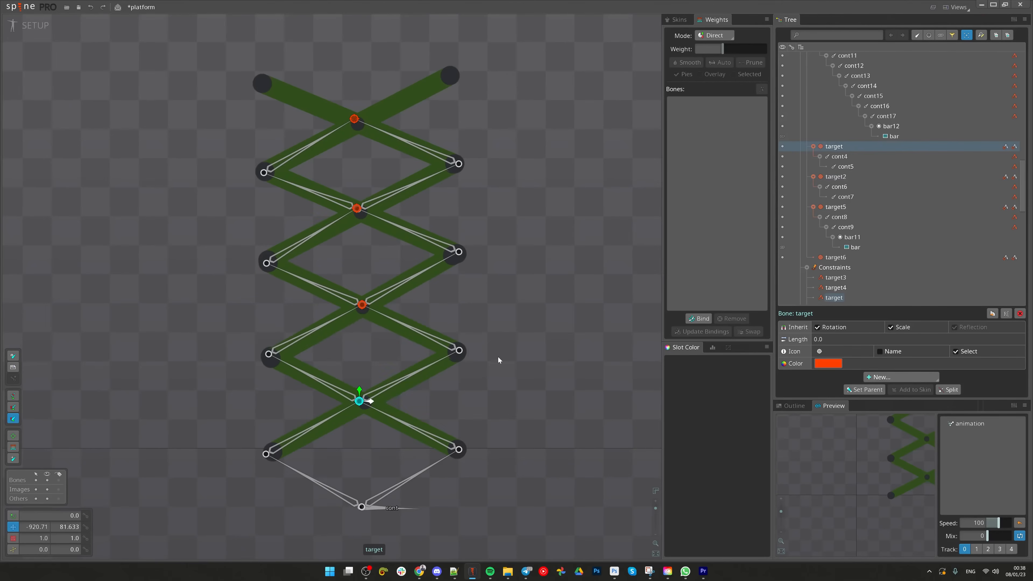
pyautogui.scroll(-2, 464, 248)
pyautogui.hotkey('ctrl', 's')
# - Draw a long vertical bone about 779 units long from the base joint to above the highest centre joint
pyautogui.press('n')
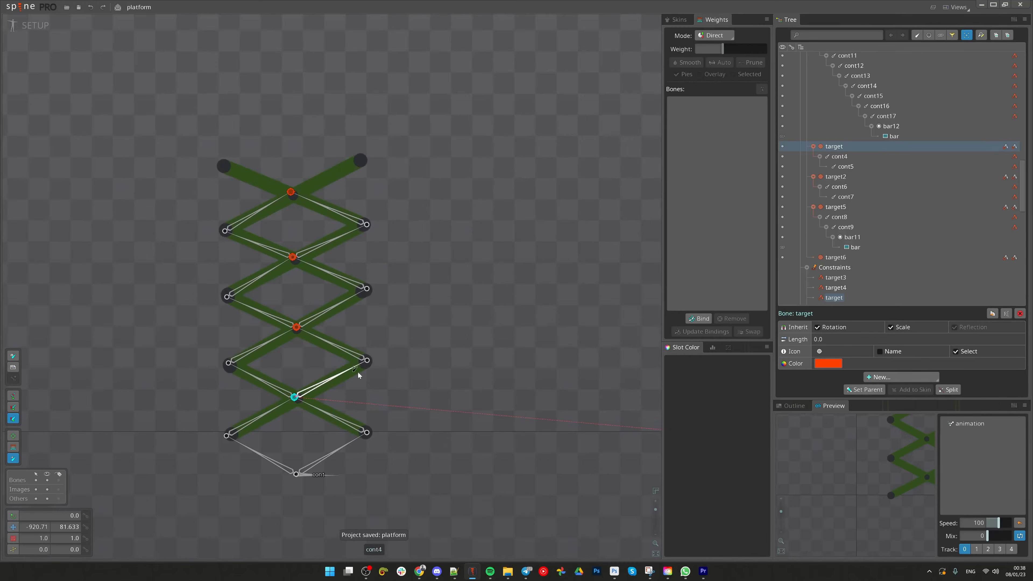
pyautogui.moveTo(296, 475); pyautogui.dragTo(290, 145)
pyautogui.press('v')
pyautogui.scroll(-2, 523, 305)
pyautogui.moveTo(650, 285); pyautogui.dragTo(481, 252)
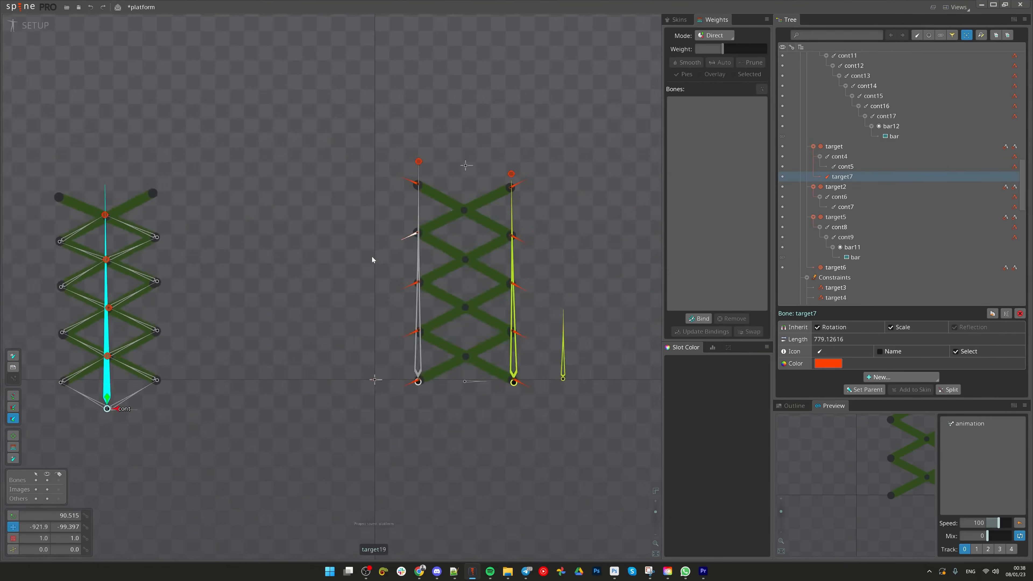
pyautogui.moveTo(139, 300); pyautogui.dragTo(295, 307)
pyautogui.scroll(1, 285, 285)
pyautogui.press('Escape')
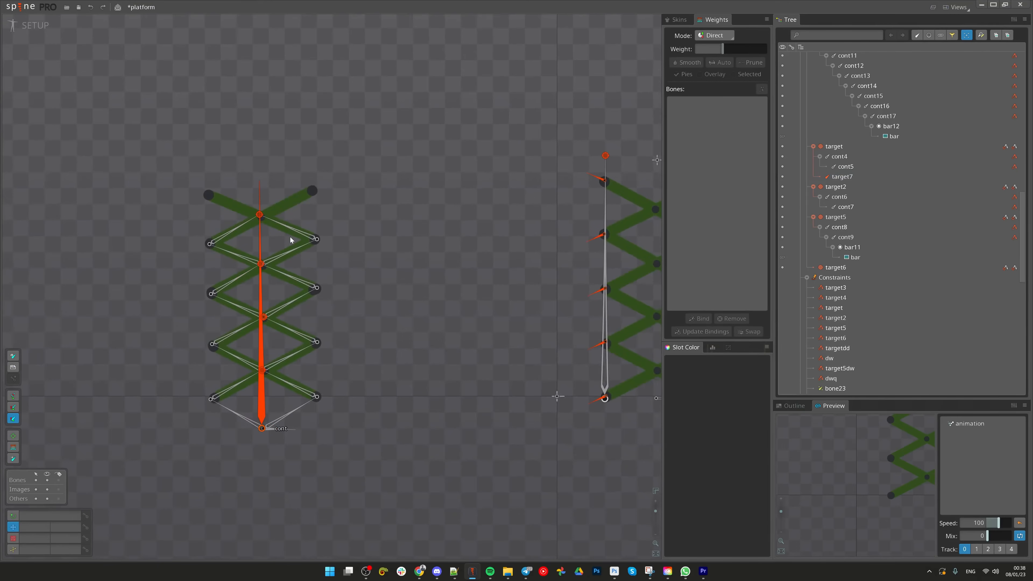
# - Create an IK constraint for the long centre bone with its target at the bone's tip, and enable Compress and Stretch
pyautogui.click(260, 199)
pyautogui.click(885, 377)
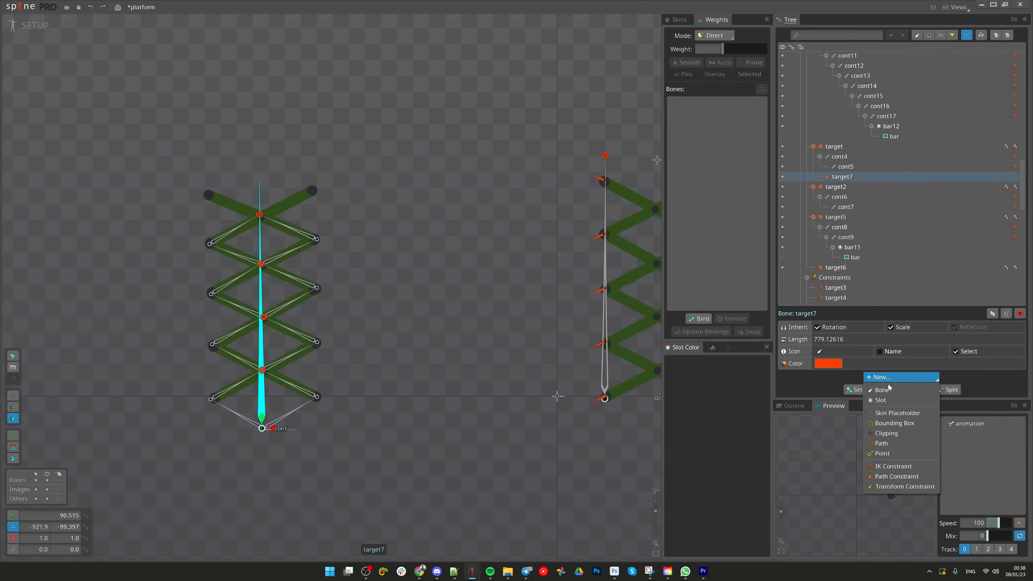
pyautogui.click(891, 465)
pyautogui.click(260, 179)
pyautogui.click(337, 297)
pyautogui.click(901, 377)
pyautogui.click(827, 378)
pyautogui.moveTo(468, 314); pyautogui.dragTo(478, 317)
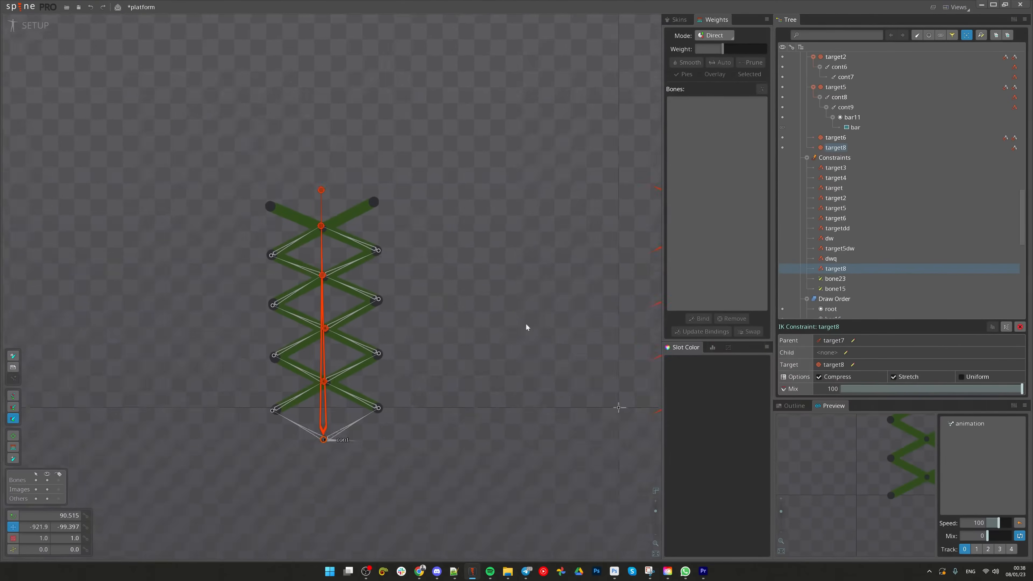
# - Parent the four IK target bones at the centre joints to the long centre bone
pyautogui.click(386, 389)
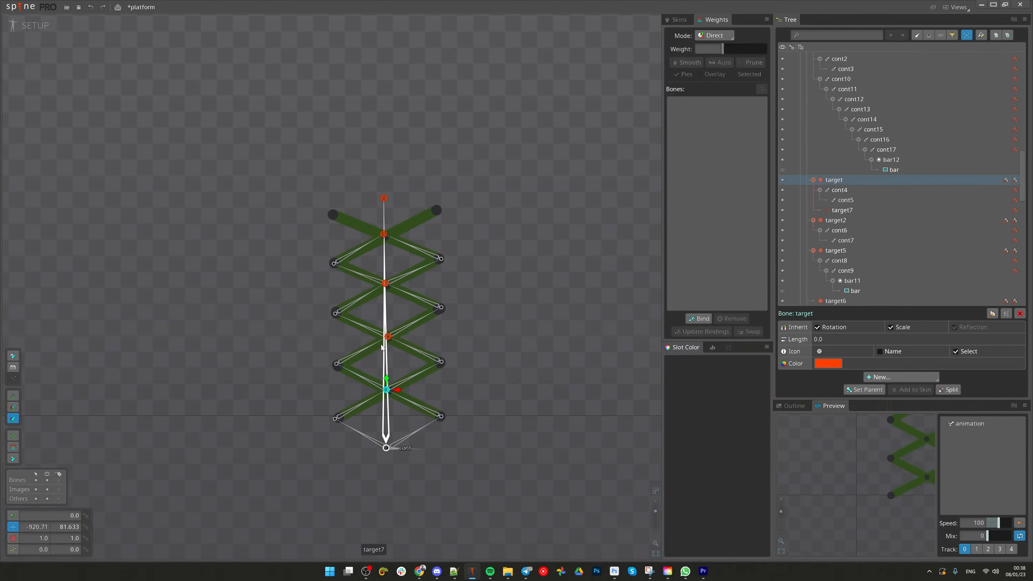
pyautogui.keyDown('ctrl'); pyautogui.click(388, 337); pyautogui.keyUp('ctrl')
pyautogui.keyDown('ctrl'); pyautogui.click(385, 284); pyautogui.keyUp('ctrl')
pyautogui.keyDown('ctrl'); pyautogui.click(383, 234); pyautogui.keyUp('ctrl')
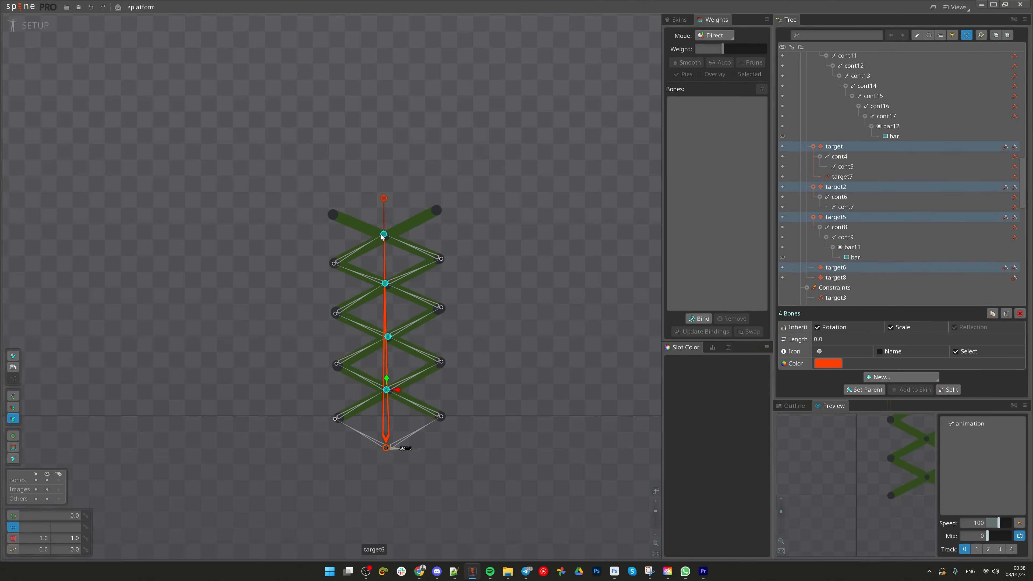
pyautogui.press('p')
pyautogui.click(386, 267)
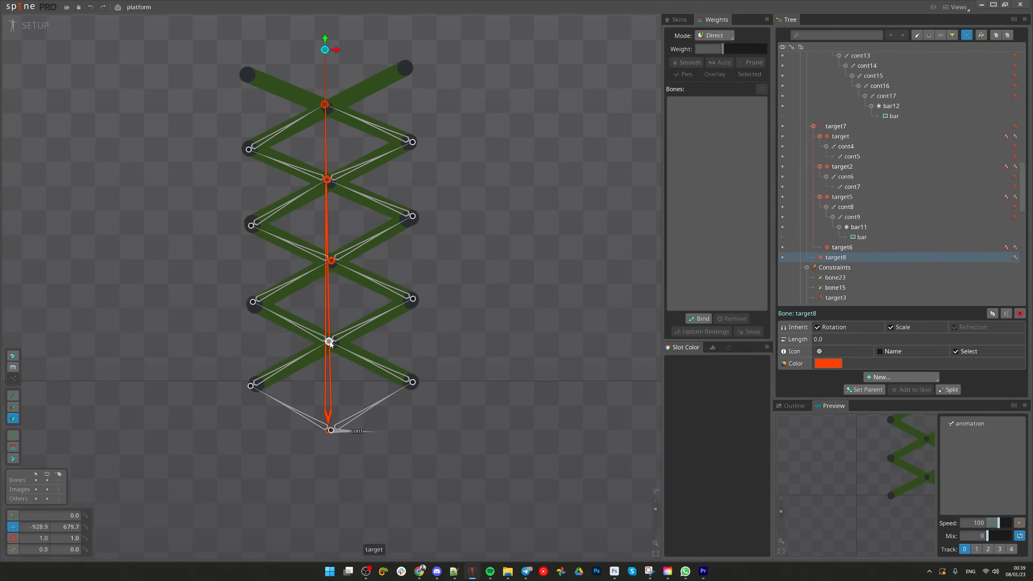
# - Turn off scale inheritance for the four IK target bones at the centre joints
pyautogui.click(329, 341)
pyautogui.keyDown('ctrl'); pyautogui.click(331, 261); pyautogui.keyUp('ctrl')
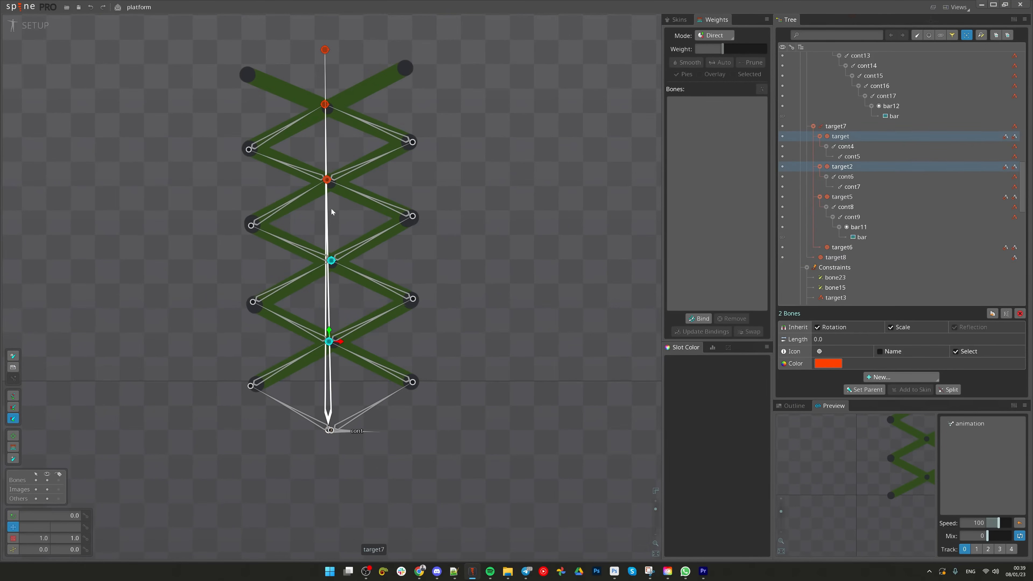
pyautogui.keyDown('ctrl'); pyautogui.click(327, 180); pyautogui.keyUp('ctrl')
pyautogui.keyDown('ctrl'); pyautogui.click(325, 105); pyautogui.keyUp('ctrl')
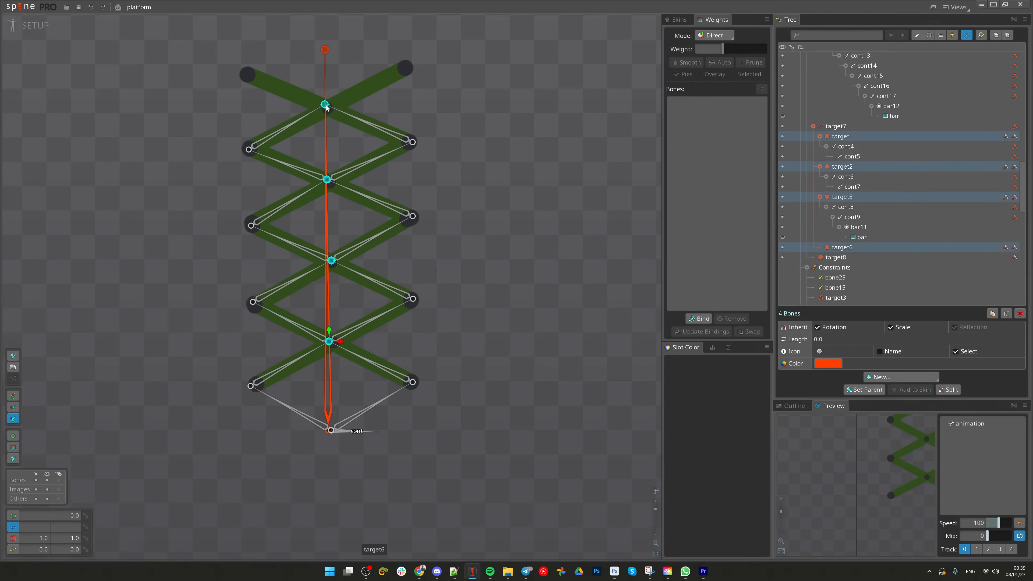
pyautogui.click(891, 327)
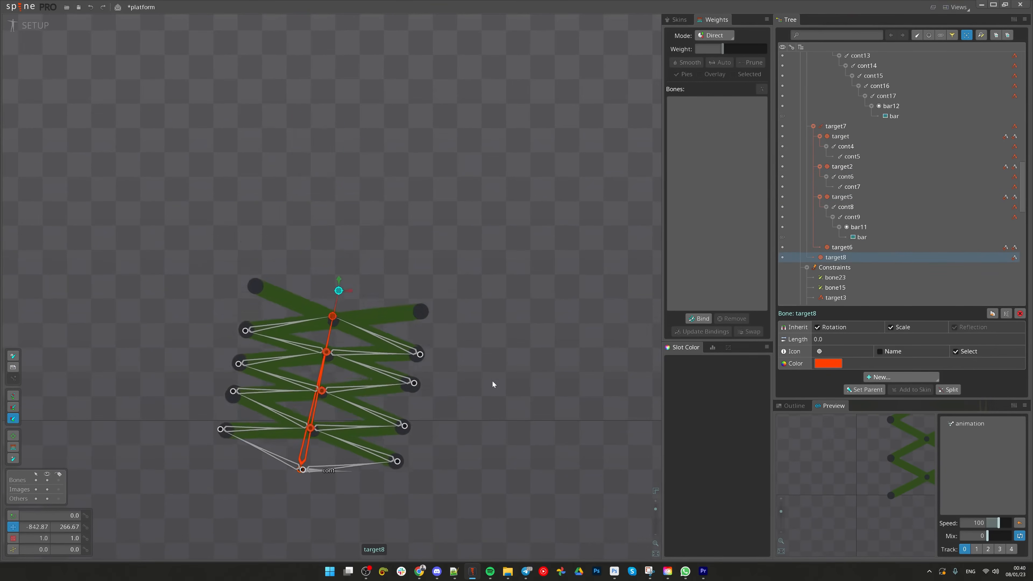
# - Test the lift by moving the target bone at the long bone's tip sideways and upwards, and undo the stretch
pyautogui.moveTo(492, 381); pyautogui.dragTo(314, 171)
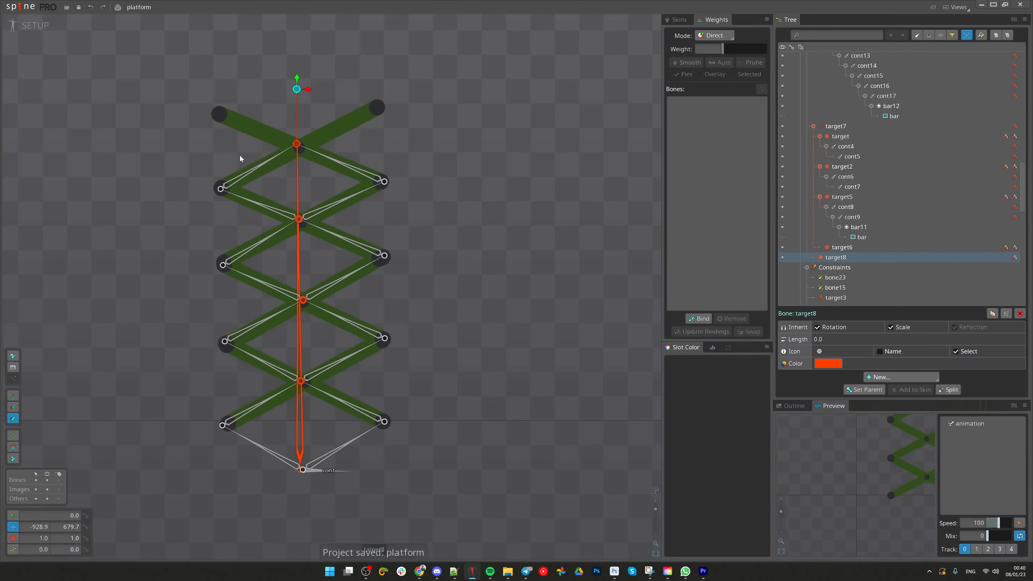
pyautogui.scroll(-2, 357, 140)
pyautogui.moveTo(423, 349); pyautogui.dragTo(434, 283)
pyautogui.press('ctrl')
pyautogui.press('ctrl')
pyautogui.moveTo(430, 234); pyautogui.dragTo(436, 233)
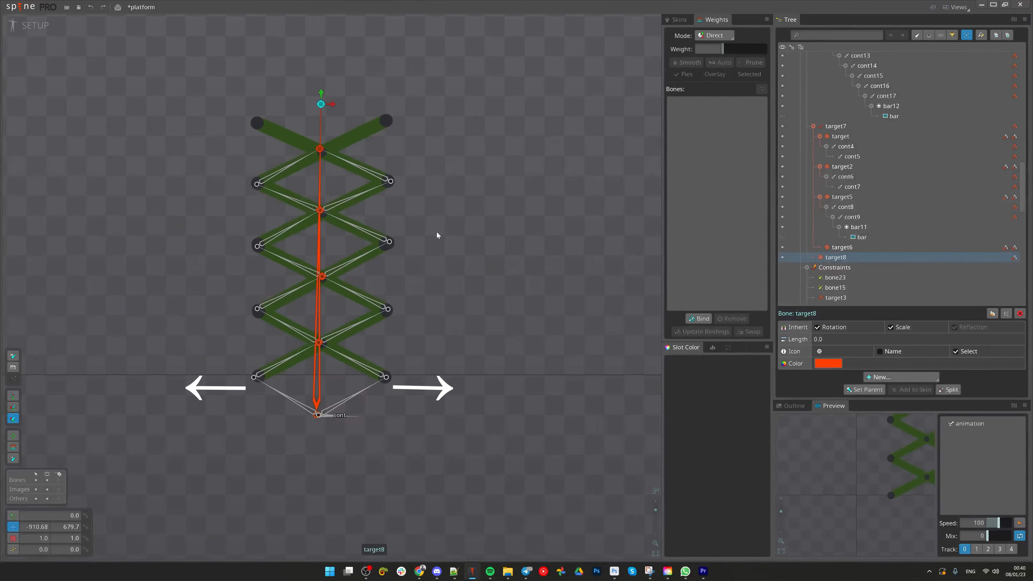
pyautogui.moveTo(322, 101); pyautogui.dragTo(326, 8)
pyautogui.scroll(-3, 366, 212)
pyautogui.moveTo(358, 162); pyautogui.dragTo(337, 153)
pyautogui.hotkey('ctrl', 'z')
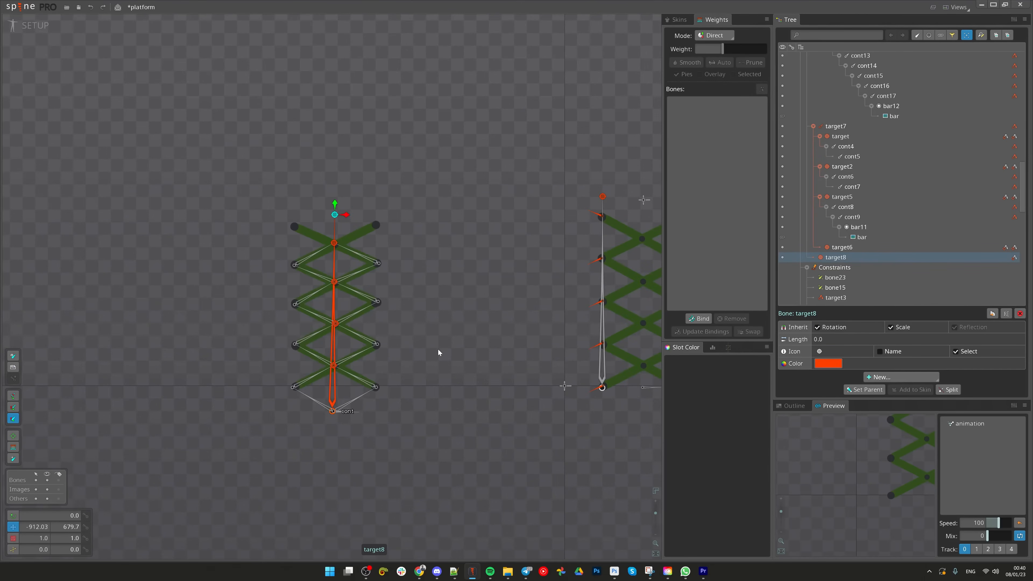
# - Fold the lift by lowering the tip target bone to Y 103.11, inspect the overlapping bars, undo the move and save the project
pyautogui.scroll(2, 438, 349)
pyautogui.moveTo(415, 349); pyautogui.dragTo(378, 329)
pyautogui.scroll(3, 326, 282)
pyautogui.hotkey('ctrl', 's')
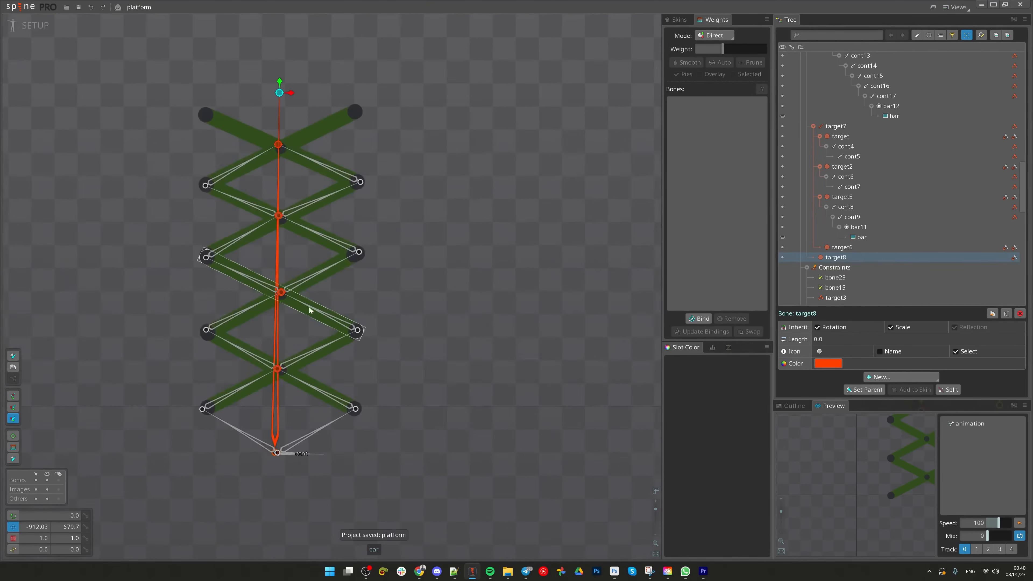
pyautogui.moveTo(325, 161); pyautogui.dragTo(309, 158)
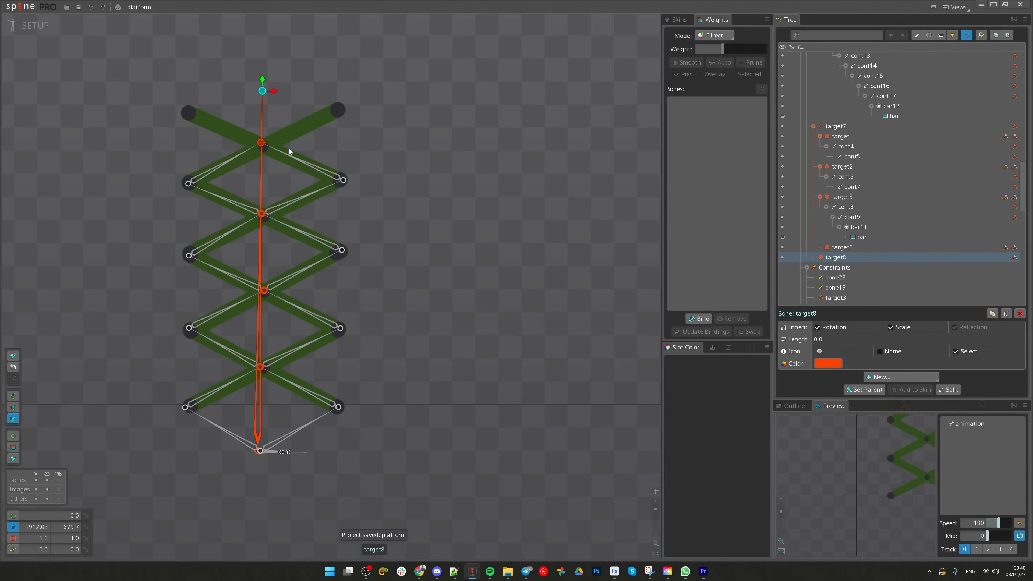
pyautogui.moveTo(263, 87); pyautogui.dragTo(272, 346)
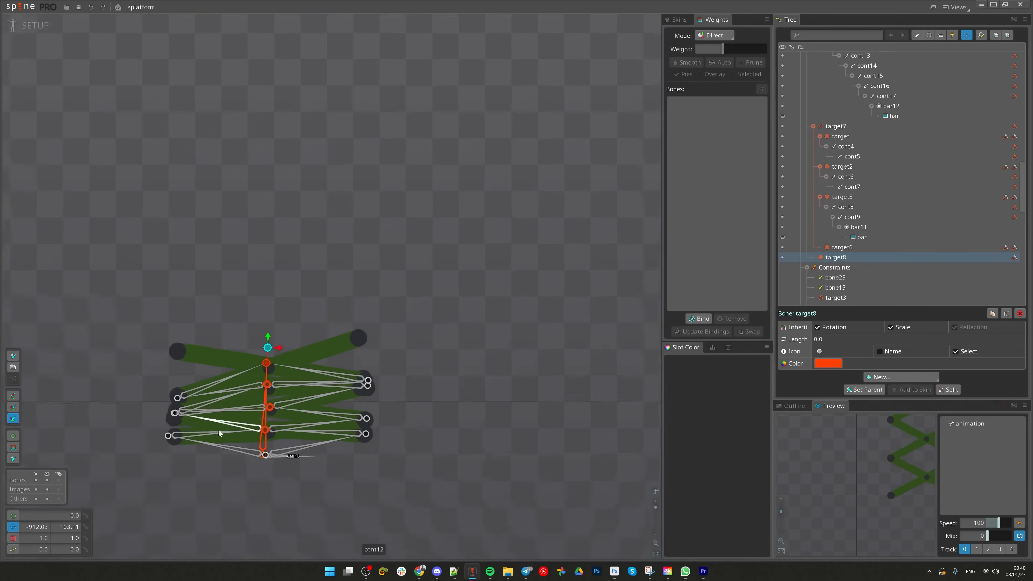
pyautogui.scroll(4, 223, 423)
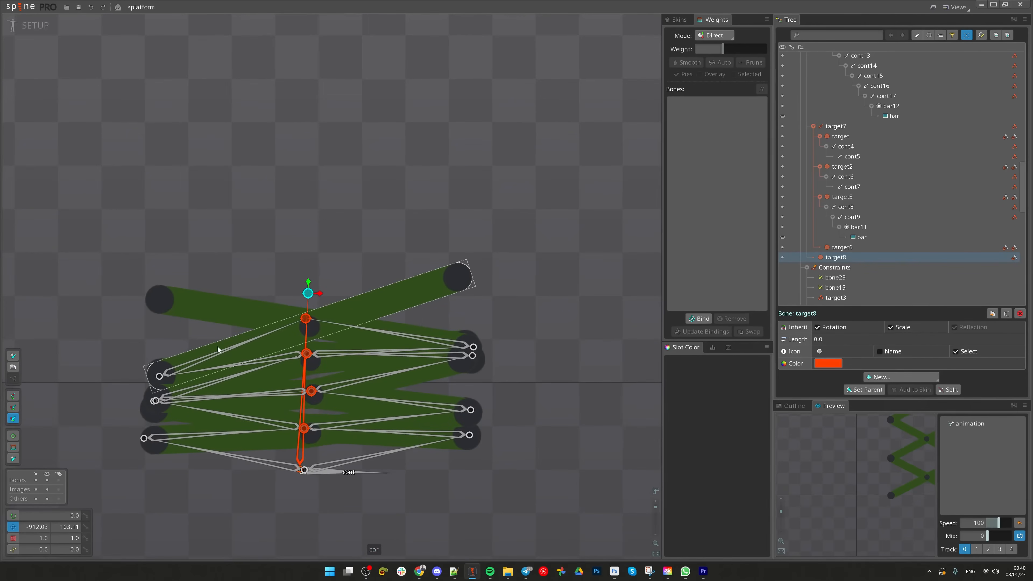
pyautogui.scroll(-1, 293, 360)
pyautogui.scroll(-3, 308, 335)
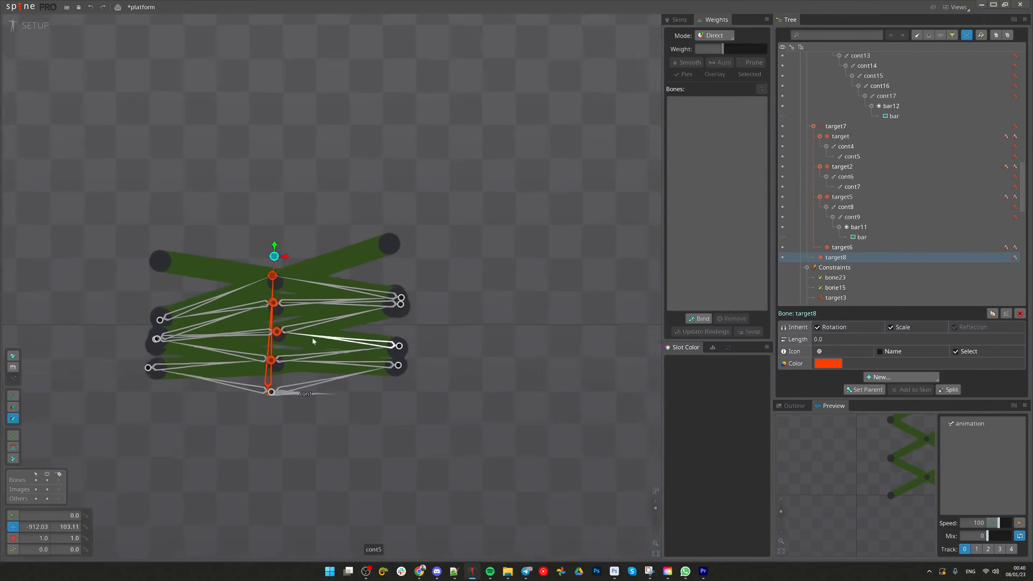
pyautogui.hotkey('ctrl', 'z')
pyautogui.scroll(-3, 369, 325)
pyautogui.hotkey('ctrl', 's')
# - Test tilting the whole lift to the right by moving the tip target bone, and undo the changes
pyautogui.moveTo(269, 220); pyautogui.dragTo(468, 252)
pyautogui.click(380, 468)
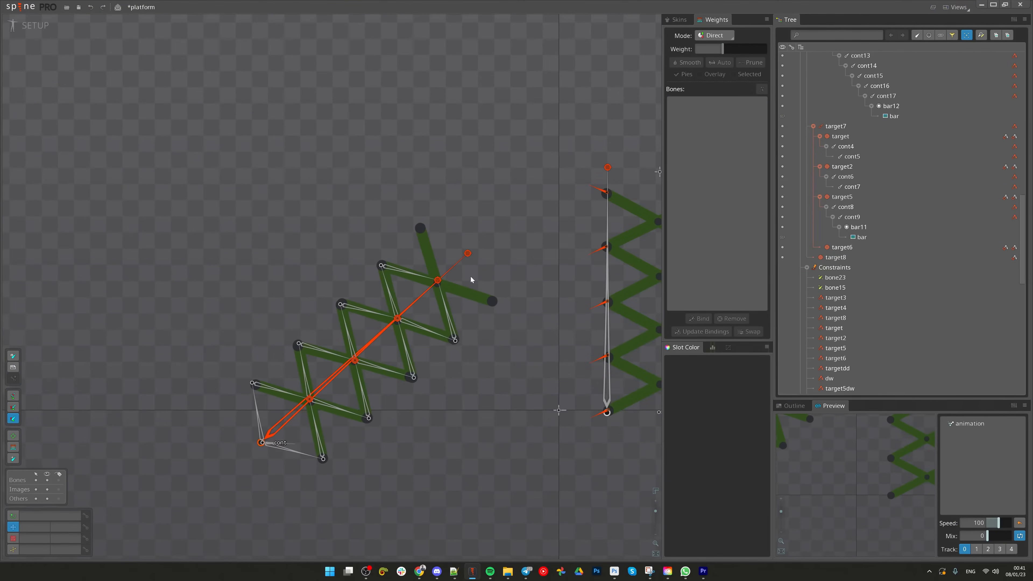
pyautogui.hotkey('ctrl', 'z')
pyautogui.hotkey('ctrl', 'z')
pyautogui.hotkey('ctrl', 'z')
pyautogui.hotkey('ctrl', 'z')
pyautogui.hotkey('ctrl', 'z')
pyautogui.hotkey('ctrl', 'z')
pyautogui.hotkey('ctrl', 'z')
pyautogui.hotkey('ctrl', 'z')
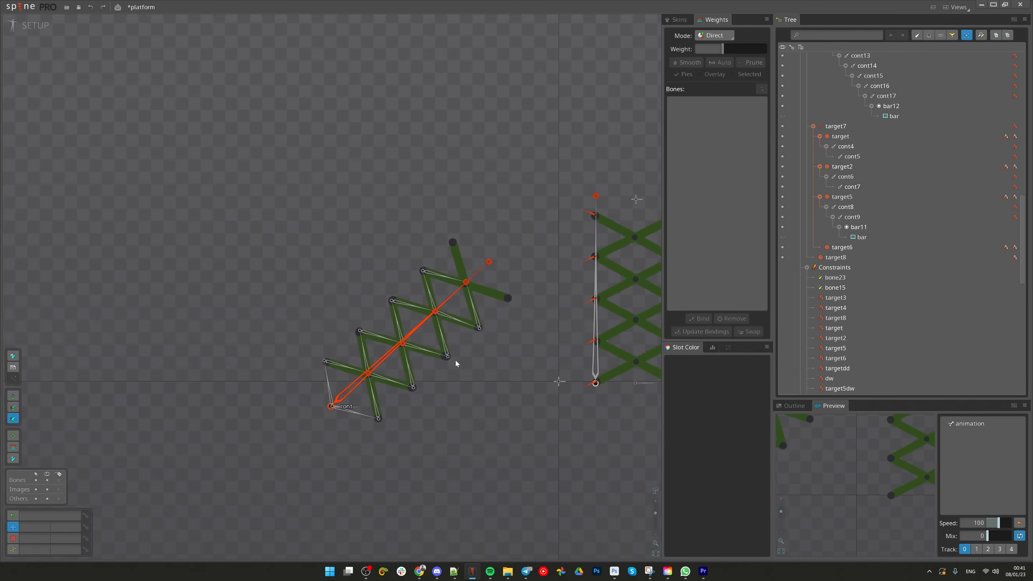
# - Save the project, move the tip target bone slightly to the left and undo back to the upright lift
pyautogui.hotkey('ctrl', 's')
pyautogui.scroll(2, 313, 306)
pyautogui.moveTo(337, 195); pyautogui.dragTo(275, 183)
pyautogui.hotkey('ctrl', 'z')
pyautogui.hotkey('ctrl', 'z')
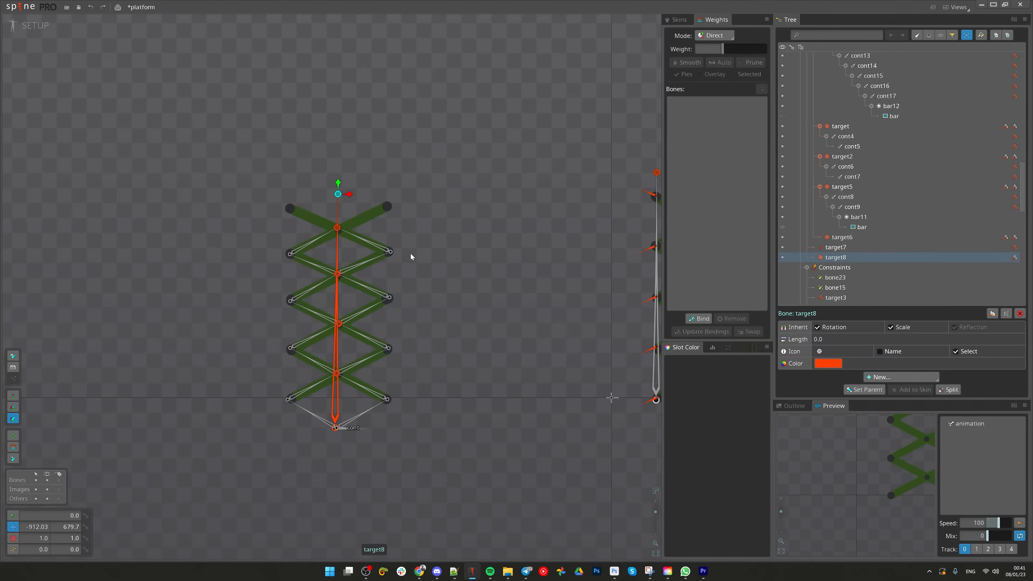
# - Delete the long centre bone together with its IK target and constraint
pyautogui.scroll(2, 345, 311)
pyautogui.moveTo(509, 300); pyautogui.dragTo(446, 300)
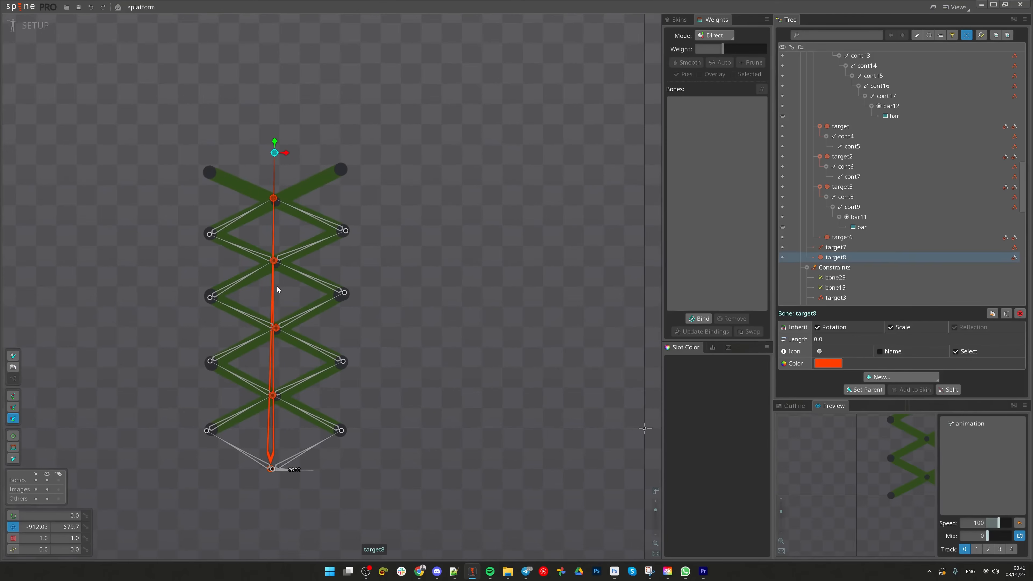
pyautogui.click(272, 290)
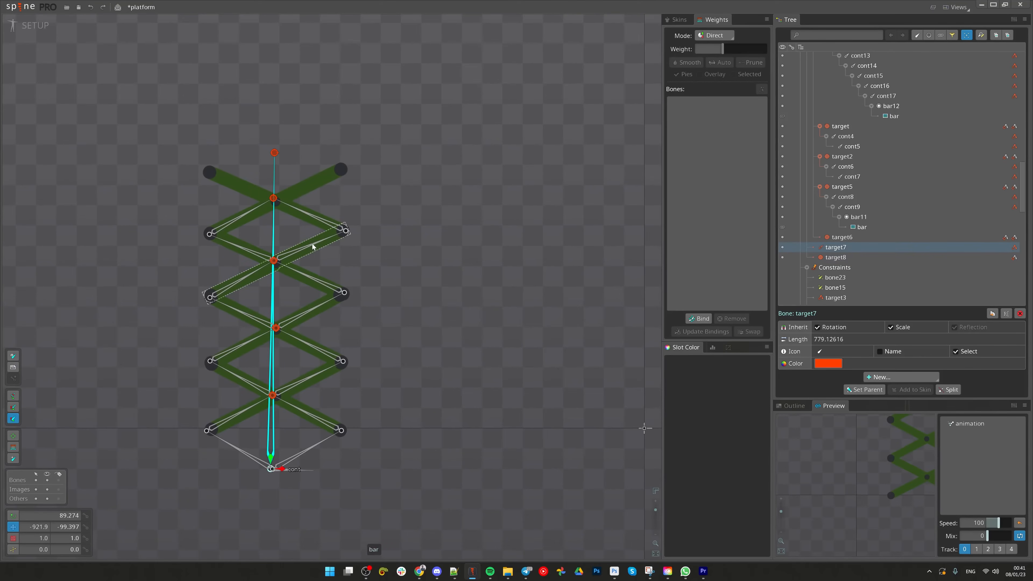
pyautogui.press('Delete')
pyautogui.press('Return')
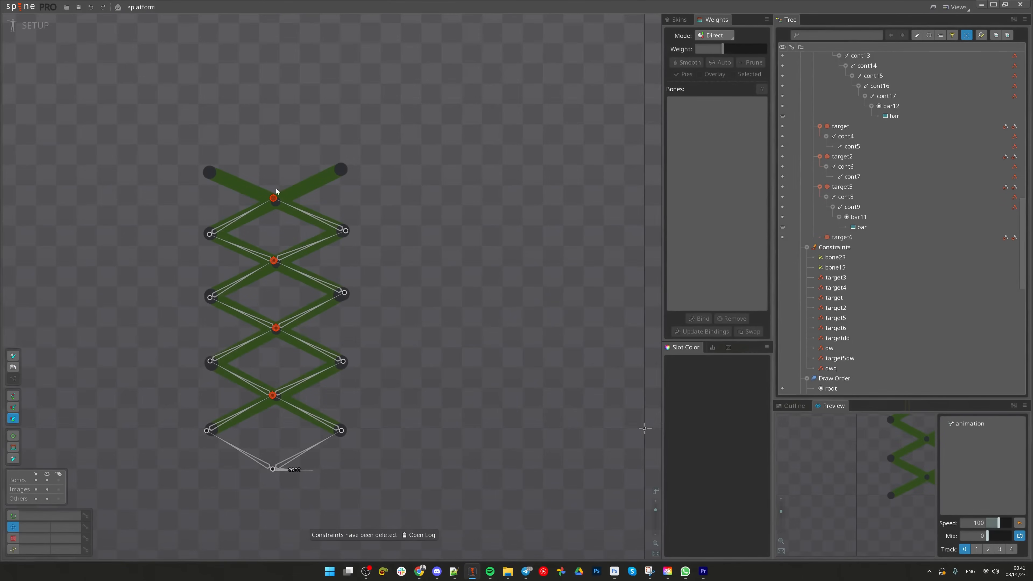
# - Create a new path named cont under the base control bone, running straight up from the lift's base to above the top bars
pyautogui.click(291, 472)
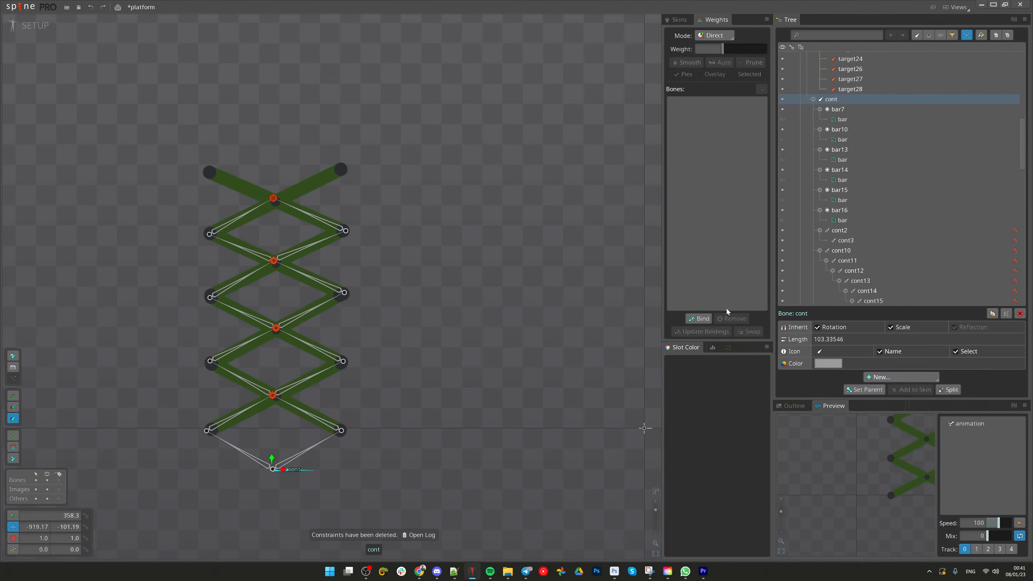
pyautogui.click(915, 377)
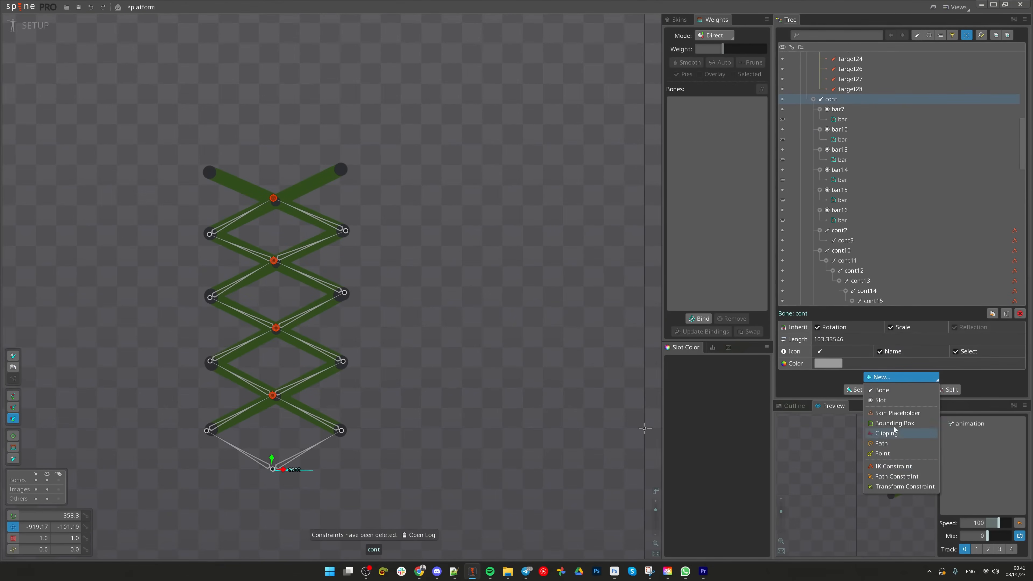
pyautogui.click(881, 443)
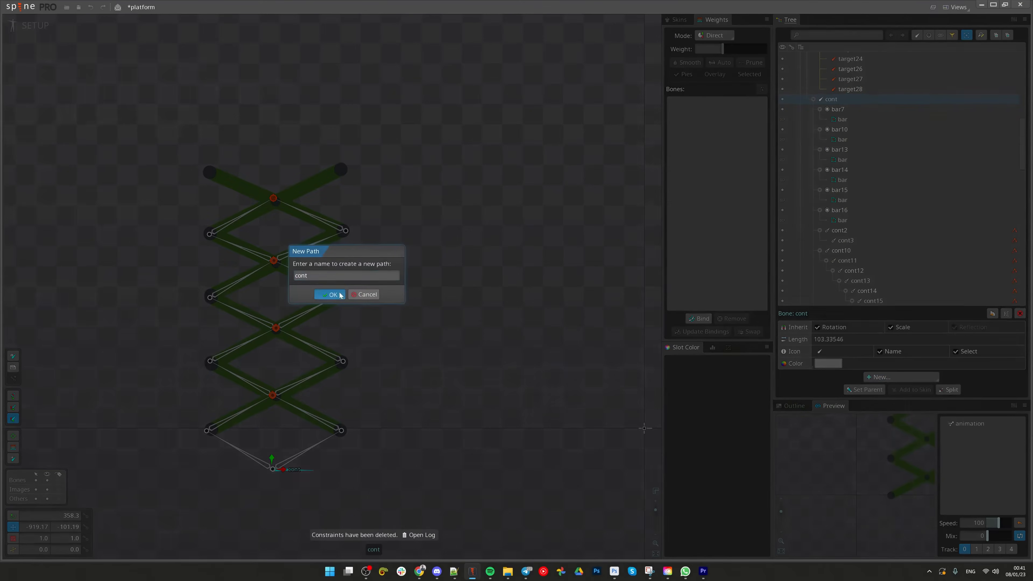
pyautogui.click(331, 294)
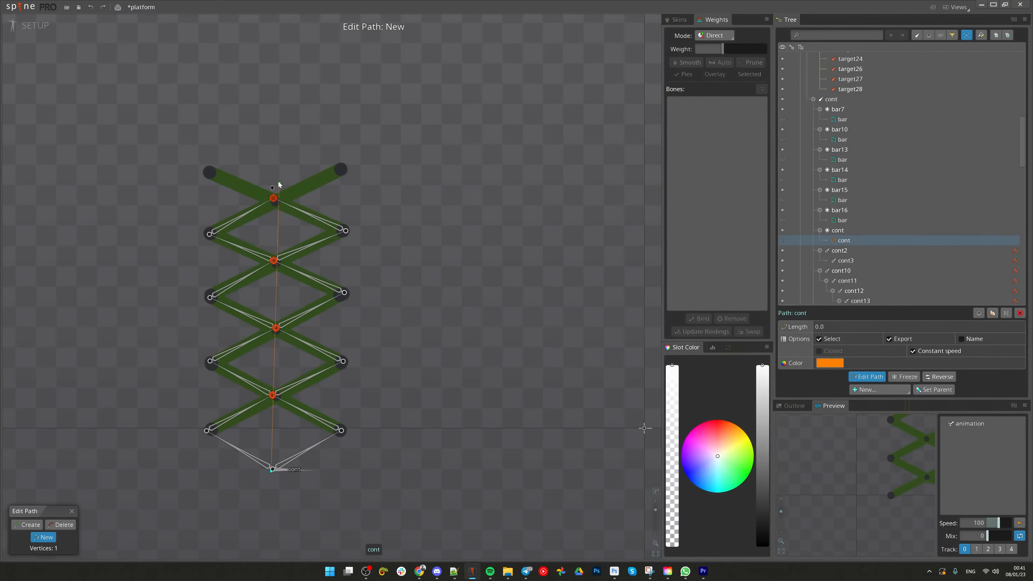
pyautogui.click(274, 141)
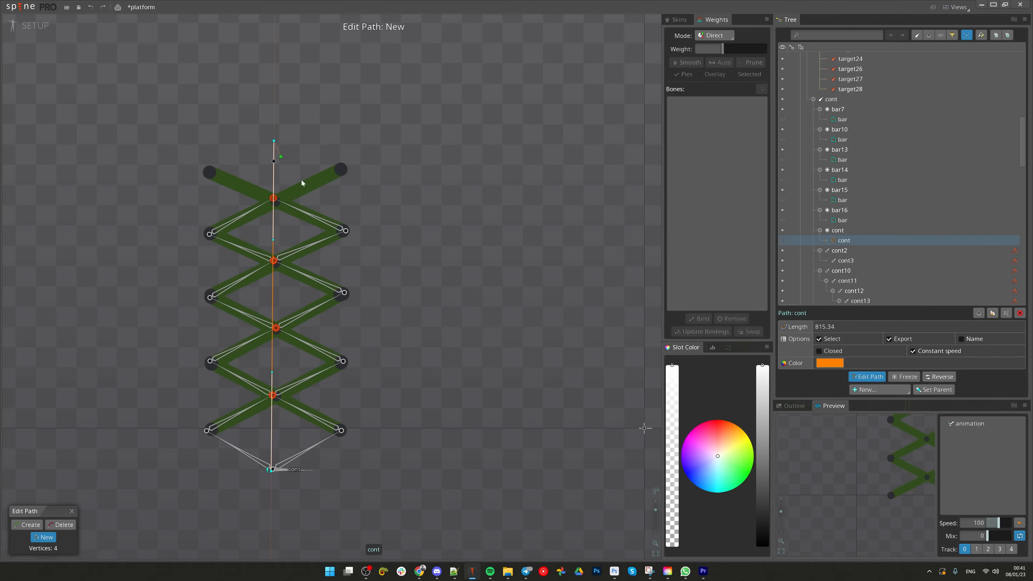
pyautogui.press('Escape')
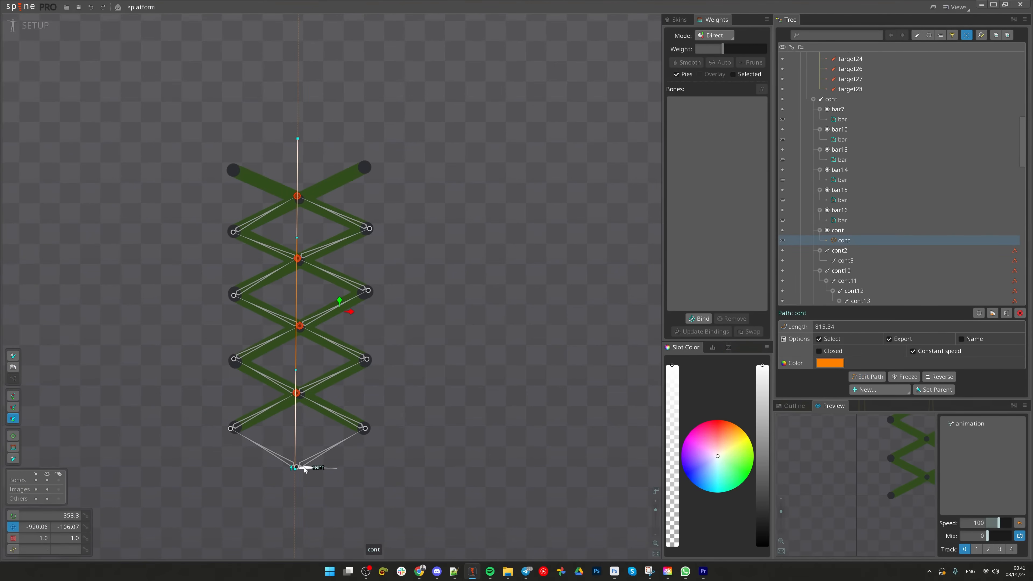
# - Create a child bone of the base control bone at the path's upper end and give it a circle icon
pyautogui.click(305, 469)
pyautogui.press('n')
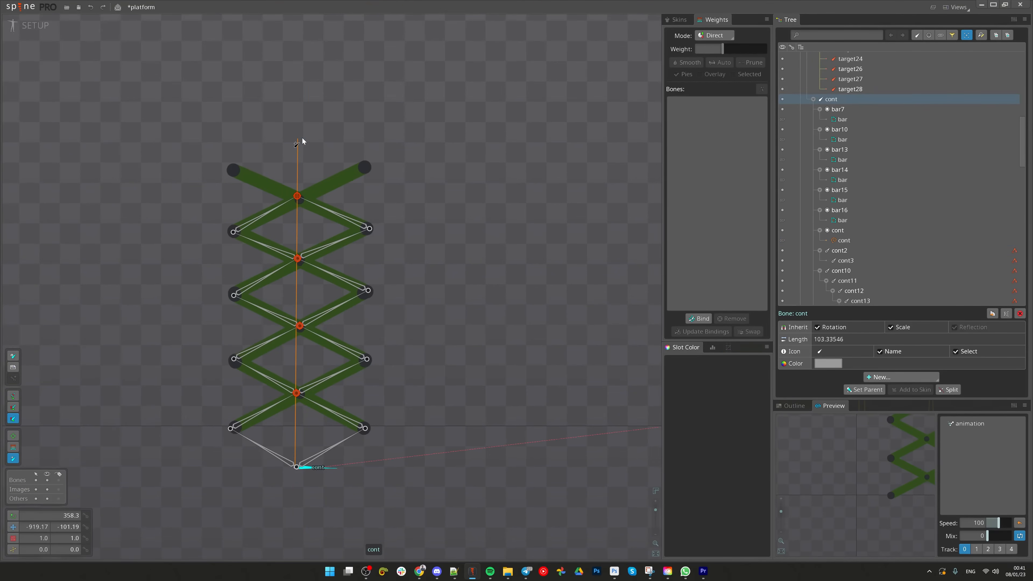
pyautogui.click(298, 139)
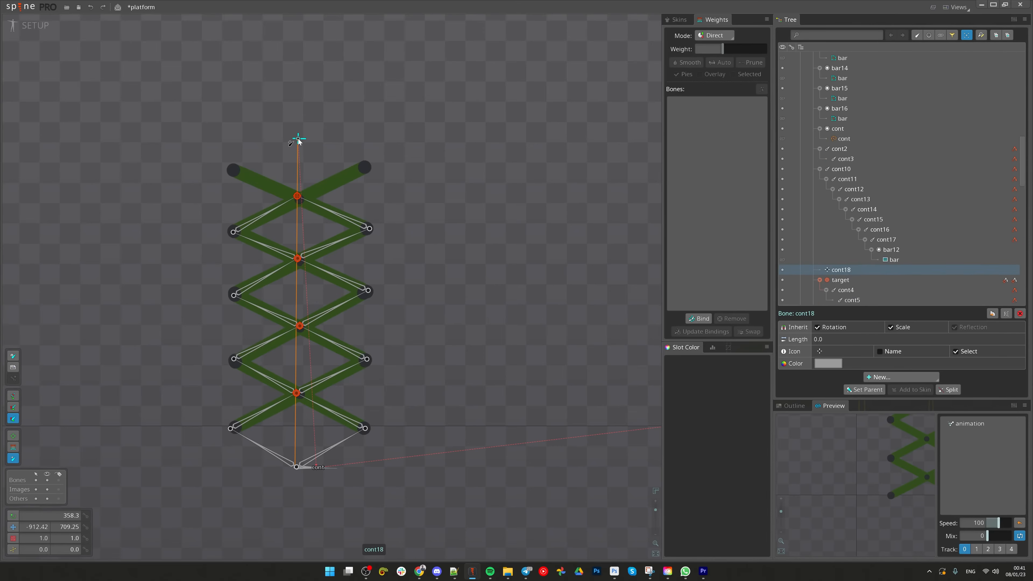
pyautogui.click(819, 351)
pyautogui.click(842, 377)
pyautogui.moveTo(518, 264); pyautogui.dragTo(535, 263)
pyautogui.press('Escape')
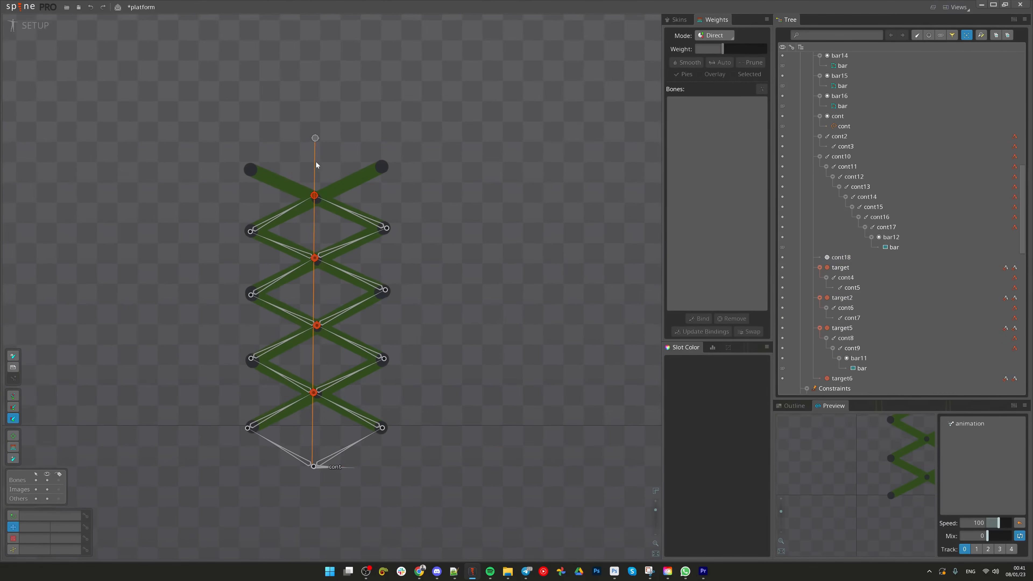
# - Bind the central path to the cont and cont18 bones
pyautogui.click(317, 163)
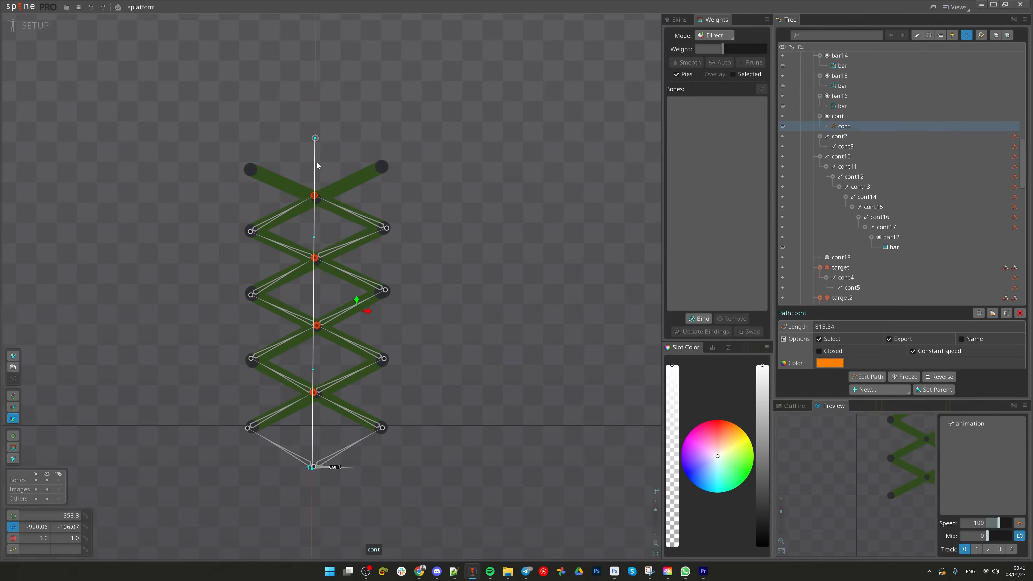
pyautogui.click(698, 318)
pyautogui.click(340, 472)
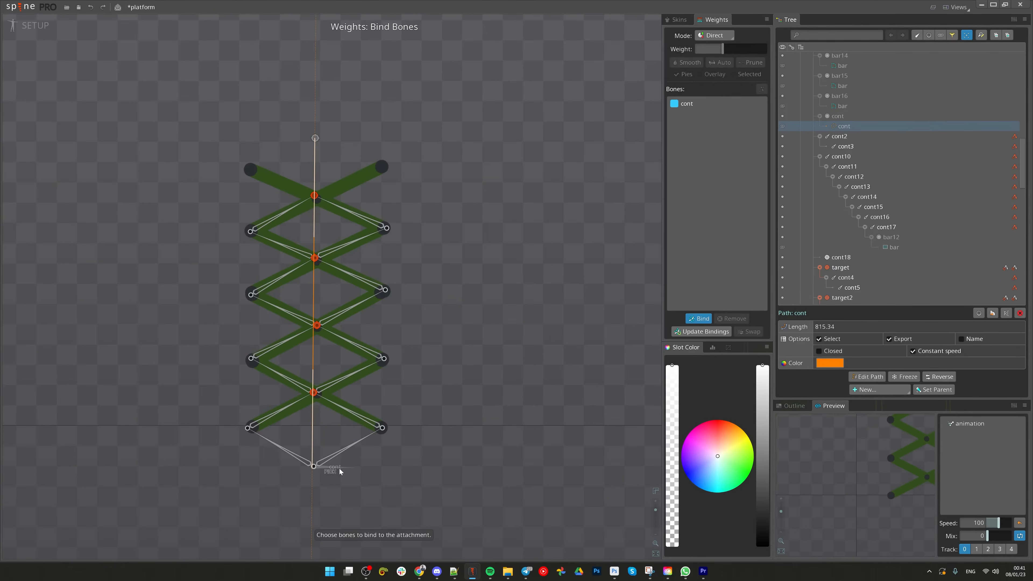
pyautogui.click(315, 138)
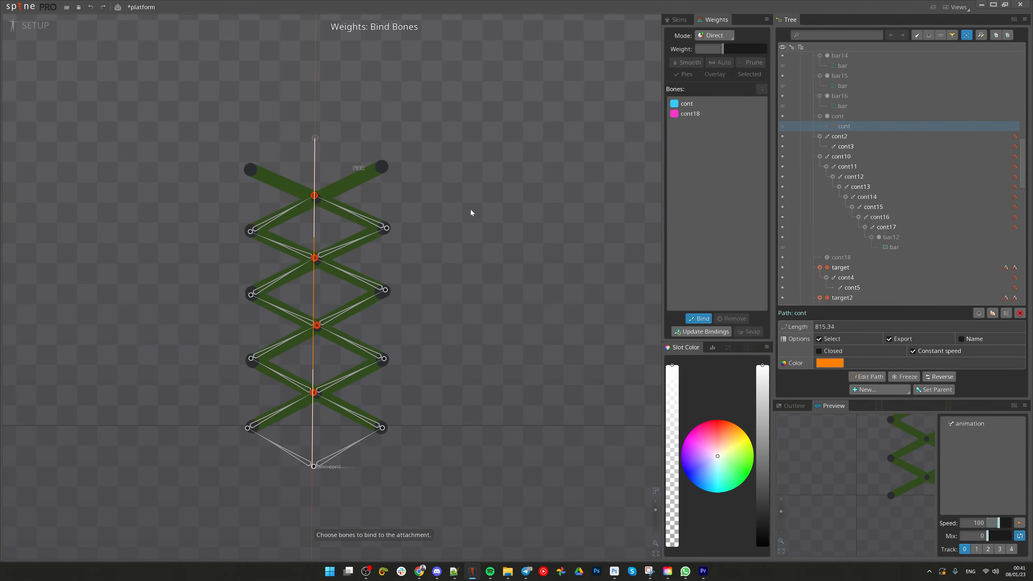
pyautogui.click(697, 320)
pyautogui.moveTo(530, 262); pyautogui.dragTo(556, 266)
pyautogui.press('g')
pyautogui.press('Escape')
pyautogui.press('Escape')
# - Test-move the tip bone, then assign the path's top vertex and its handle to the cont18 bone's weights
pyautogui.click(340, 141)
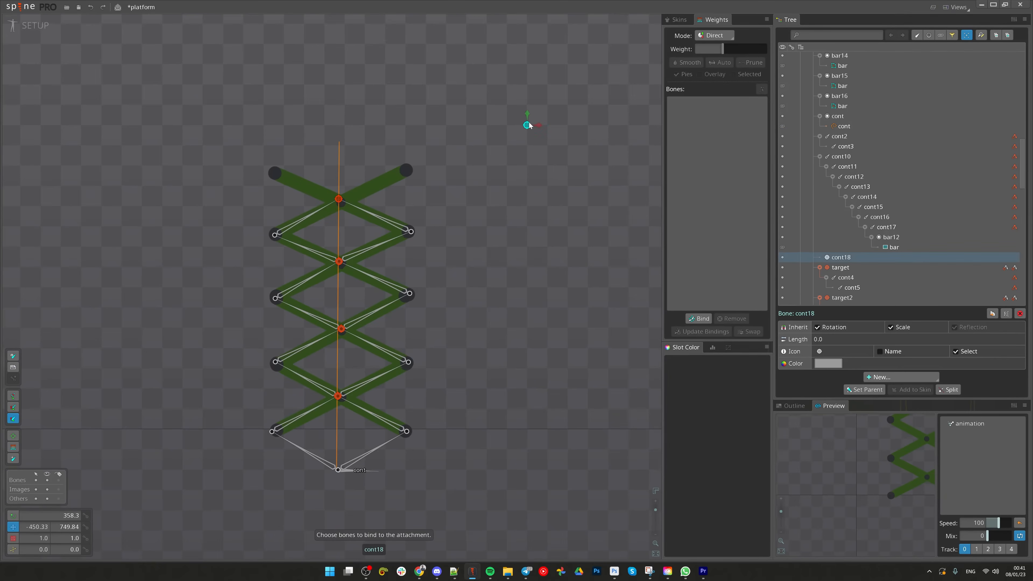
pyautogui.click(339, 160)
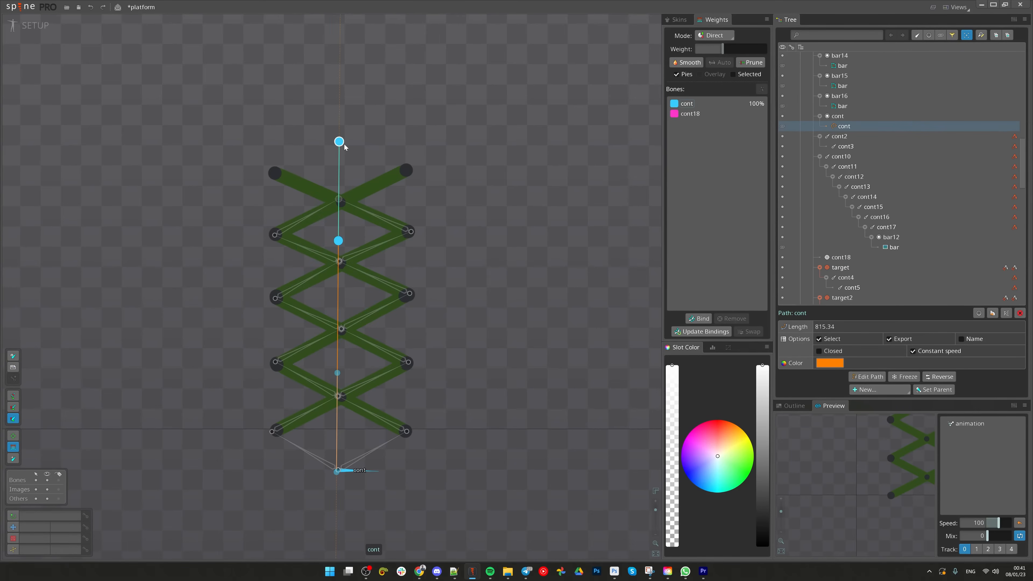
pyautogui.click(691, 114)
pyautogui.click(355, 141)
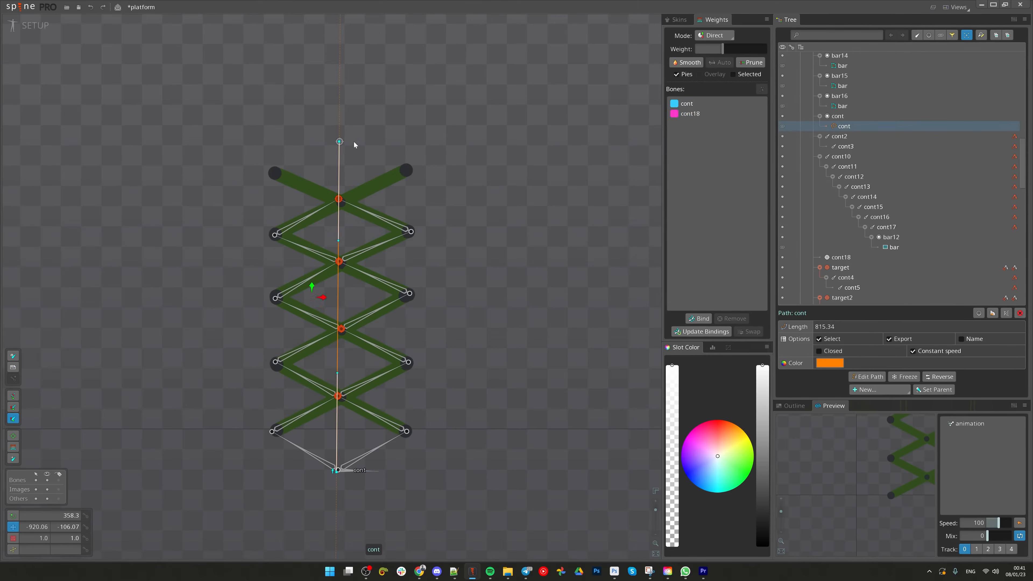
# - Test the weighted path by moving the tip bone sideways, undo the move and save the project
pyautogui.moveTo(341, 141); pyautogui.dragTo(595, 211)
pyautogui.hotkey('ctrl', 'z')
pyautogui.scroll(-3, 606, 310)
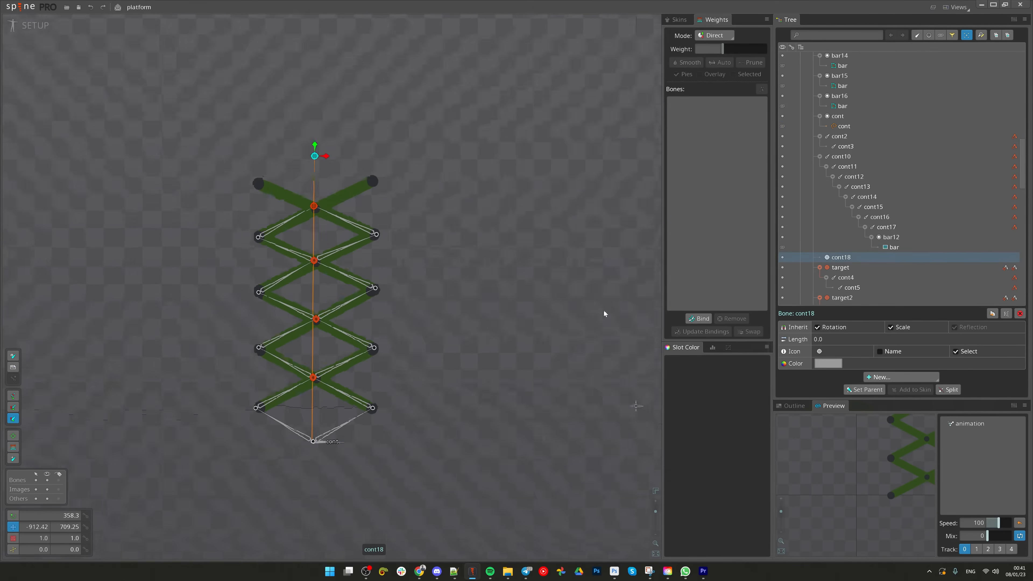
pyautogui.moveTo(606, 310); pyautogui.dragTo(450, 246)
pyautogui.hotkey('ctrl', 's')
# - Test bending the path by moving the tip bone to X -304.09, Y 502.66 and rotating it, and undo the changes
pyautogui.hotkey('ctrl', 'c')
pyautogui.moveTo(410, 191); pyautogui.dragTo(568, 260)
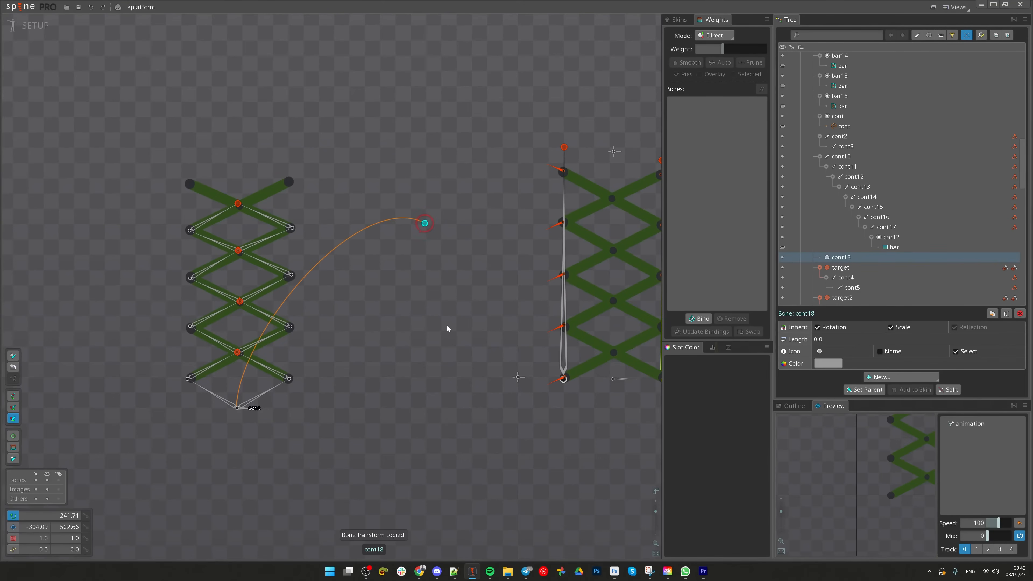
pyautogui.press('v')
pyautogui.moveTo(454, 274); pyautogui.dragTo(459, 244)
pyautogui.hotkey('ctrl', 'z')
pyautogui.hotkey('ctrl', 'z')
pyautogui.hotkey('ctrl', 'z')
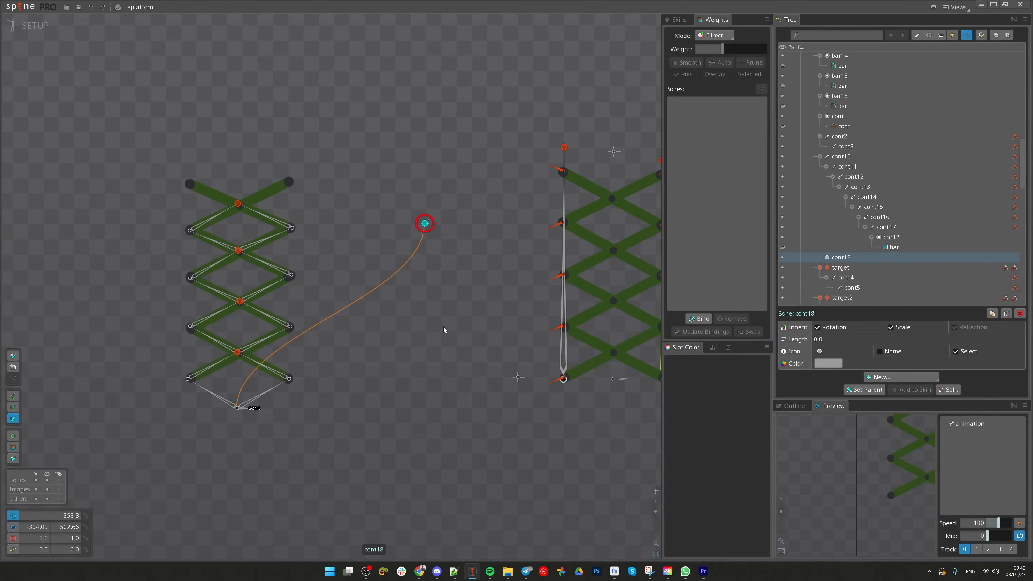
# - Collapse the handle of the path's top vertex onto the vertex and update the path's weight bindings
pyautogui.scroll(3, 230, 180)
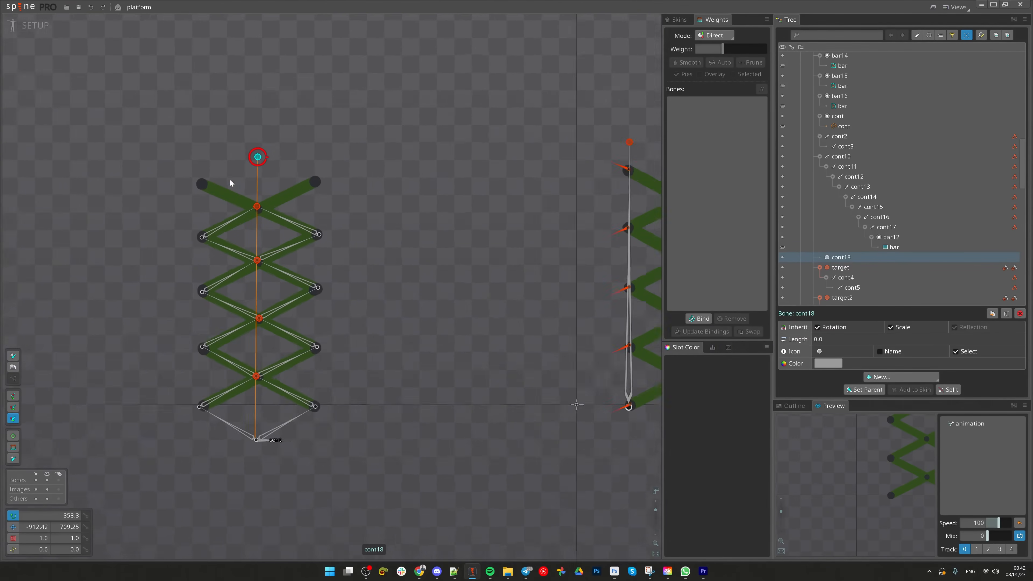
pyautogui.click(259, 178)
pyautogui.click(867, 376)
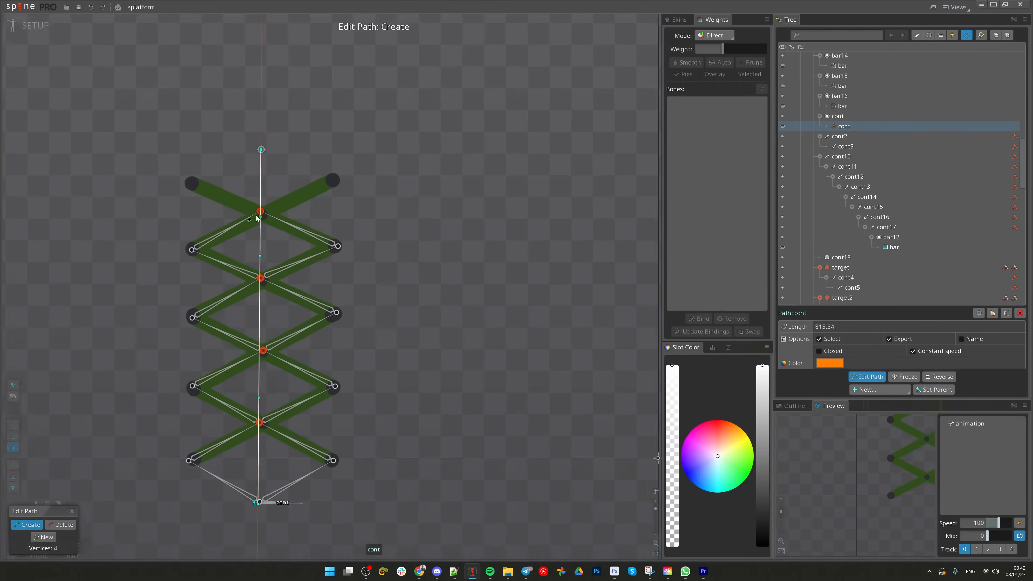
pyautogui.scroll(2, 261, 230)
pyautogui.moveTo(262, 122)
pyautogui.mouseDown()
pyautogui.moveTo(345, 231)
pyautogui.moveTo(277, 157)
pyautogui.moveTo(266, 126)
pyautogui.mouseUp()
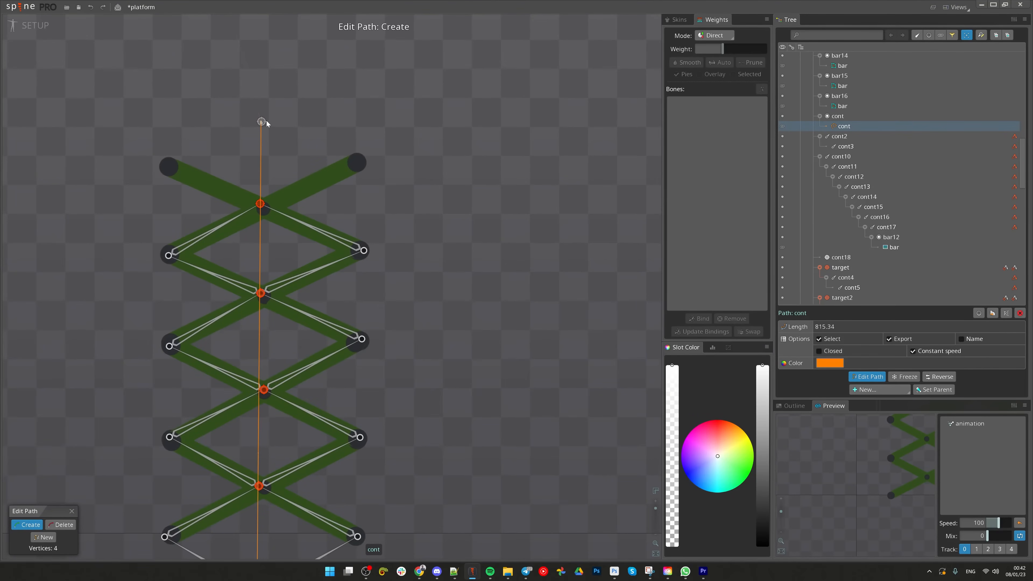
pyautogui.scroll(3, 243, 103)
pyautogui.scroll(-5, 383, 302)
pyautogui.click(867, 377)
pyautogui.click(701, 331)
pyautogui.moveTo(430, 325); pyautogui.dragTo(363, 222)
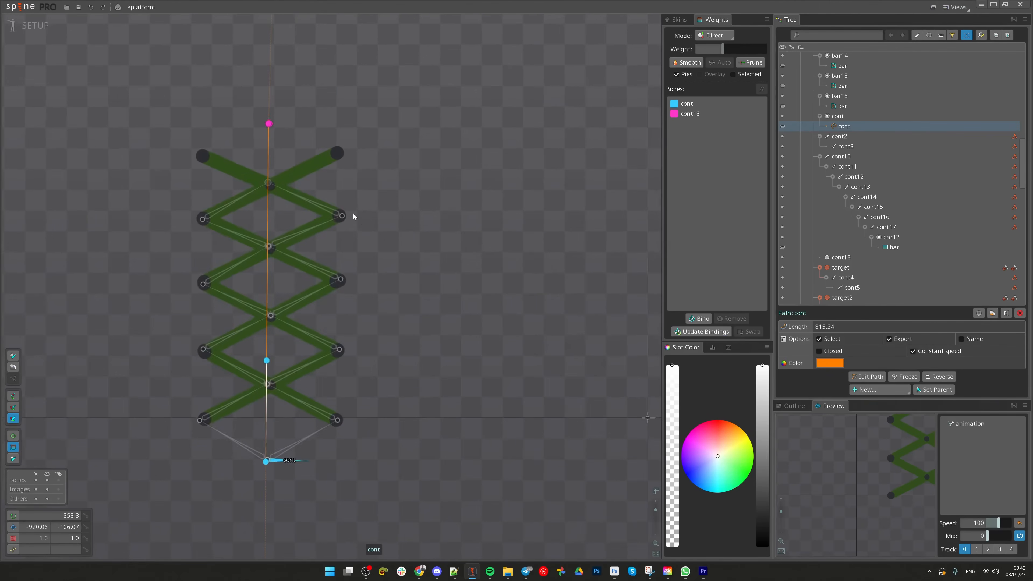
# - Test the path's curve by pulling the tip bone to the right of the lift and rotating it, and undo the changes
pyautogui.moveTo(270, 123); pyautogui.dragTo(603, 179)
pyautogui.press('c')
pyautogui.click(511, 269)
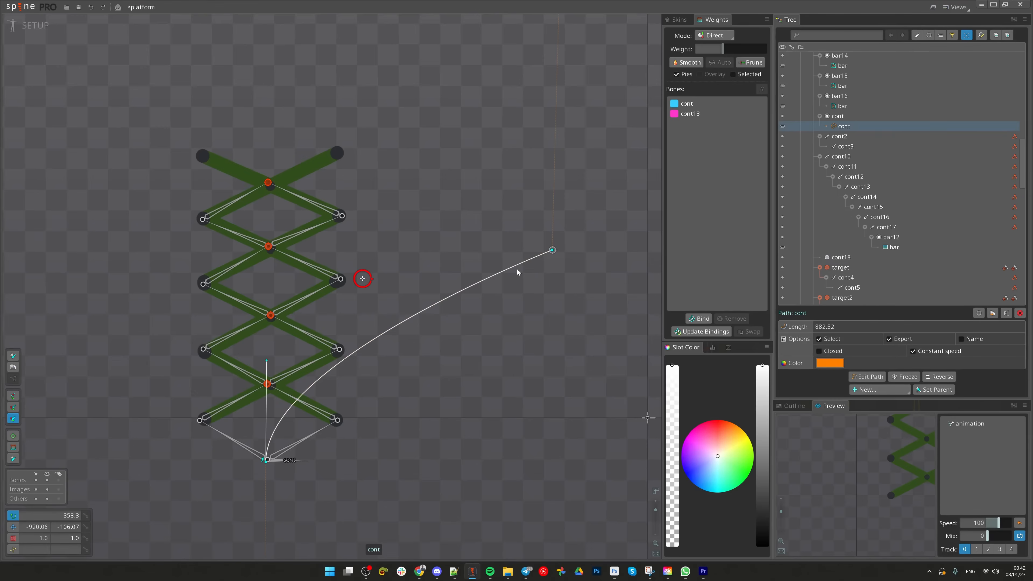
pyautogui.moveTo(551, 250); pyautogui.dragTo(521, 336)
pyautogui.hotkey('ctrl', 'z')
pyautogui.hotkey('ctrl', 'z')
pyautogui.hotkey('ctrl', 'z')
# - Test bending the path downward and to the left with the tip bone, check the base handle's weights and undo the moves
pyautogui.press('v')
pyautogui.press('space')
pyautogui.moveTo(269, 124); pyautogui.dragTo(329, 305)
pyautogui.hotkey('ctrl', 'z')
pyautogui.hotkey('ctrl', 'c')
pyautogui.moveTo(556, 229); pyautogui.dragTo(392, 334)
pyautogui.click(433, 419)
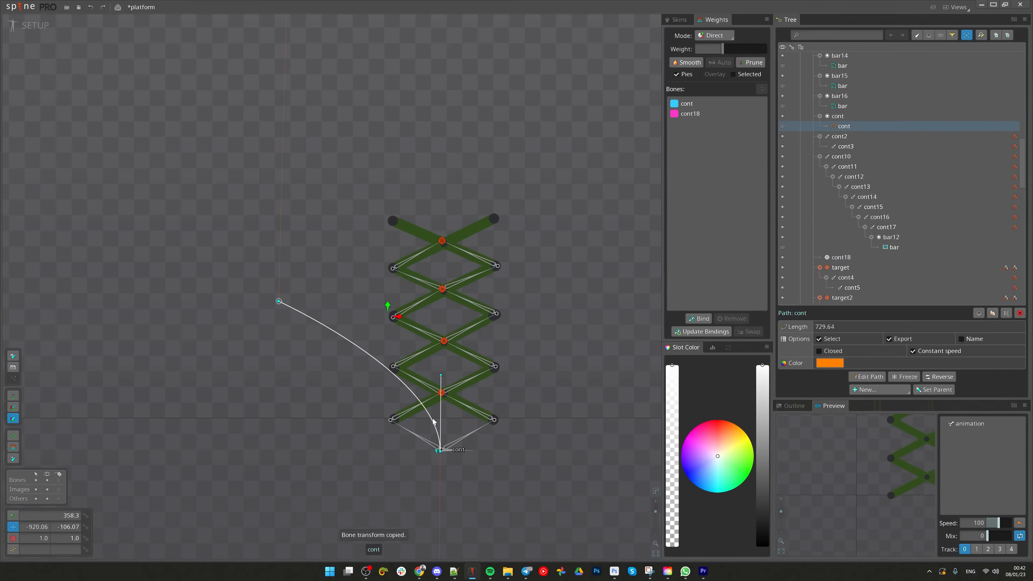
pyautogui.scroll(2, 442, 391)
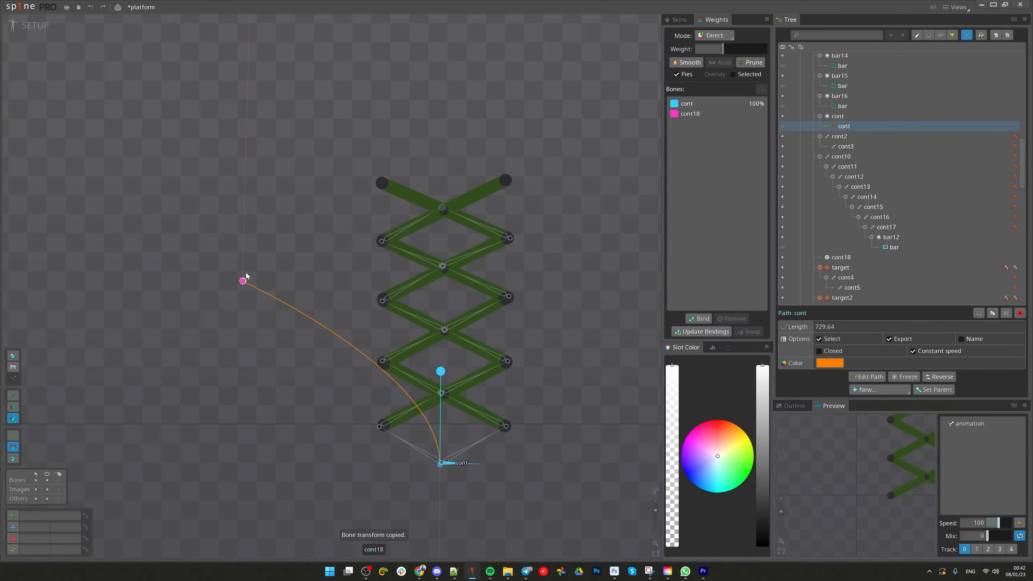
pyautogui.hotkey('ctrl', 'z')
# - Move the base vertex's handle up to about the middle of the central path
pyautogui.moveTo(353, 346); pyautogui.dragTo(357, 293)
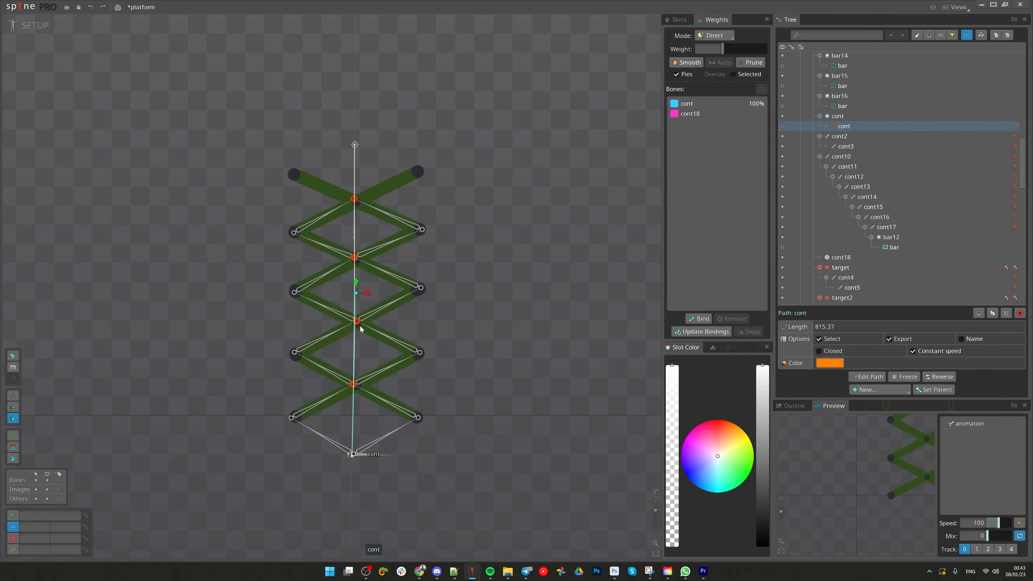
pyautogui.moveTo(469, 451); pyautogui.dragTo(427, 454)
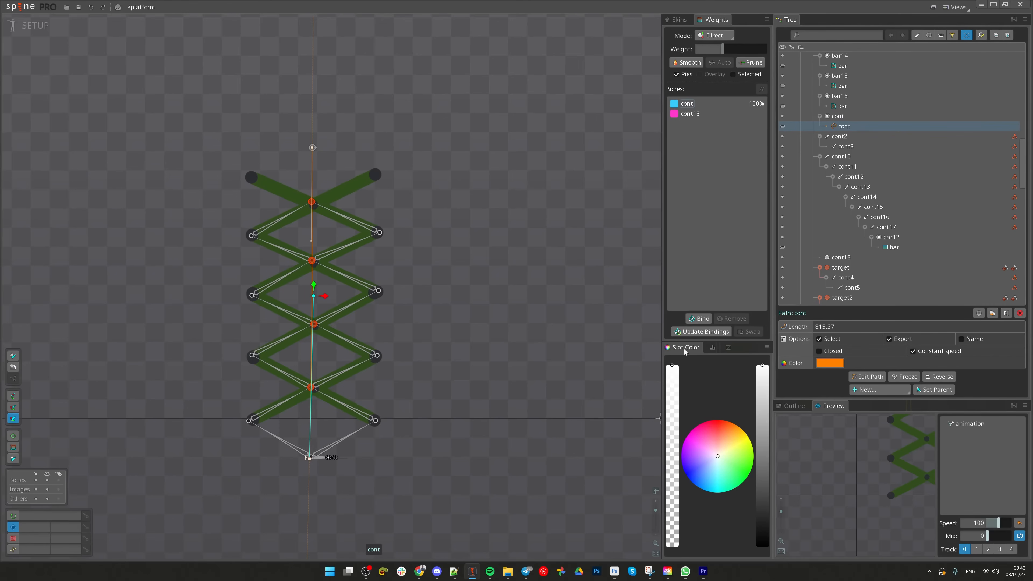
pyautogui.moveTo(542, 343); pyautogui.dragTo(556, 350)
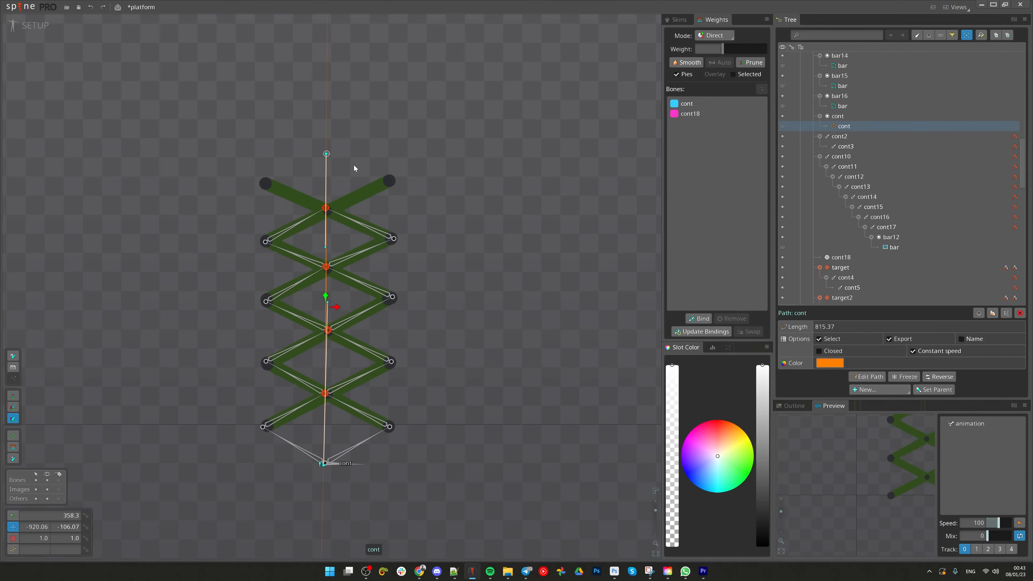
# - Test the adjusted path by pulling the tip bone down to the right, undo the move and save the project
pyautogui.click(328, 153)
pyautogui.moveTo(328, 153); pyautogui.dragTo(623, 316)
pyautogui.hotkey('ctrl', 'z')
pyautogui.hotkey('ctrl', 's')
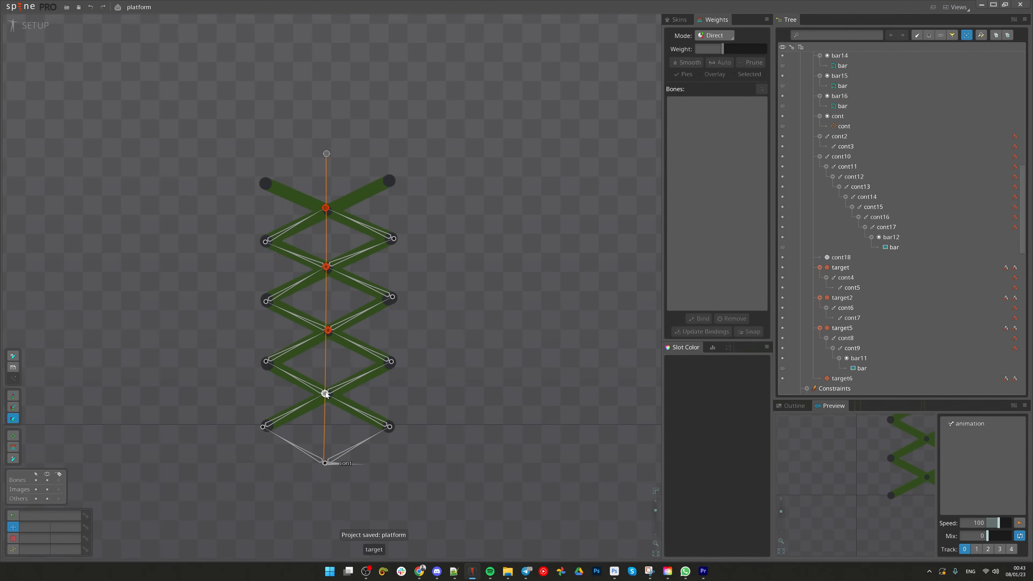
# - Create a path constraint named cont that attaches the four central red target bones to the central path
pyautogui.click(325, 393)
pyautogui.keyDown('ctrl'); pyautogui.click(328, 330); pyautogui.keyUp('ctrl')
pyautogui.keyDown('ctrl'); pyautogui.click(325, 266); pyautogui.keyUp('ctrl')
pyautogui.keyDown('ctrl'); pyautogui.click(325, 208); pyautogui.keyUp('ctrl')
pyautogui.click(924, 377)
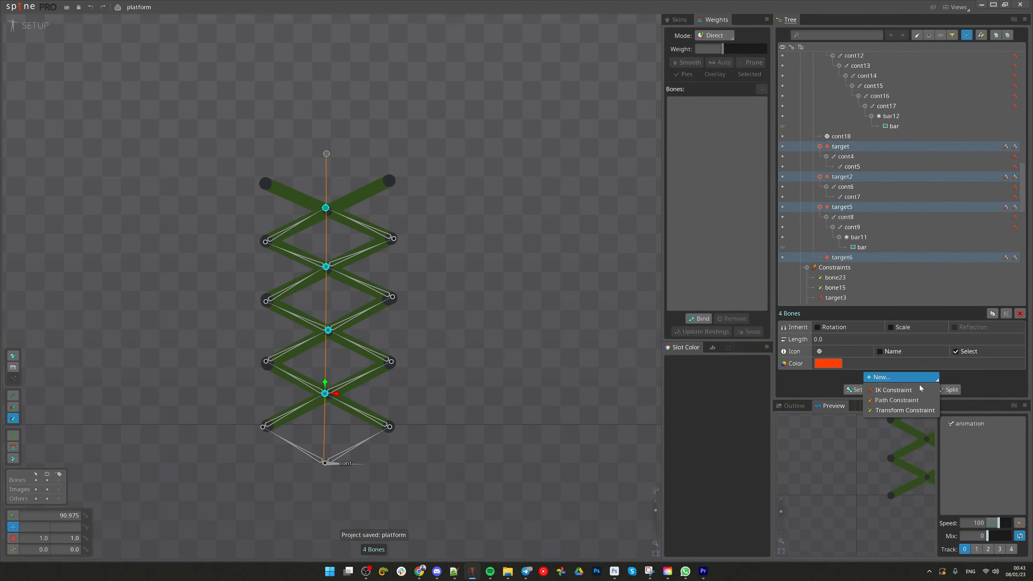
pyautogui.click(889, 401)
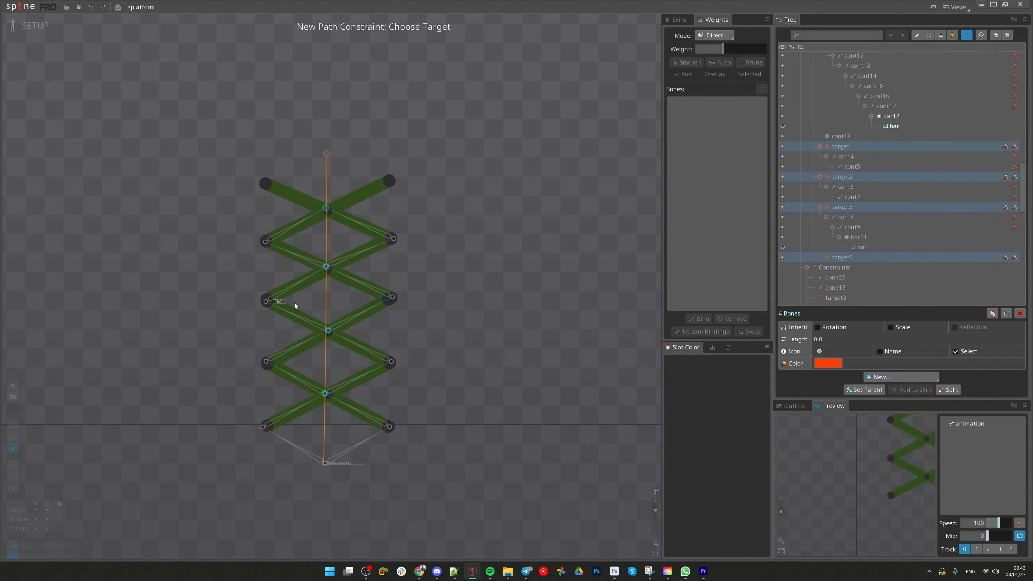
pyautogui.scroll(3, 321, 310)
pyautogui.click(333, 289)
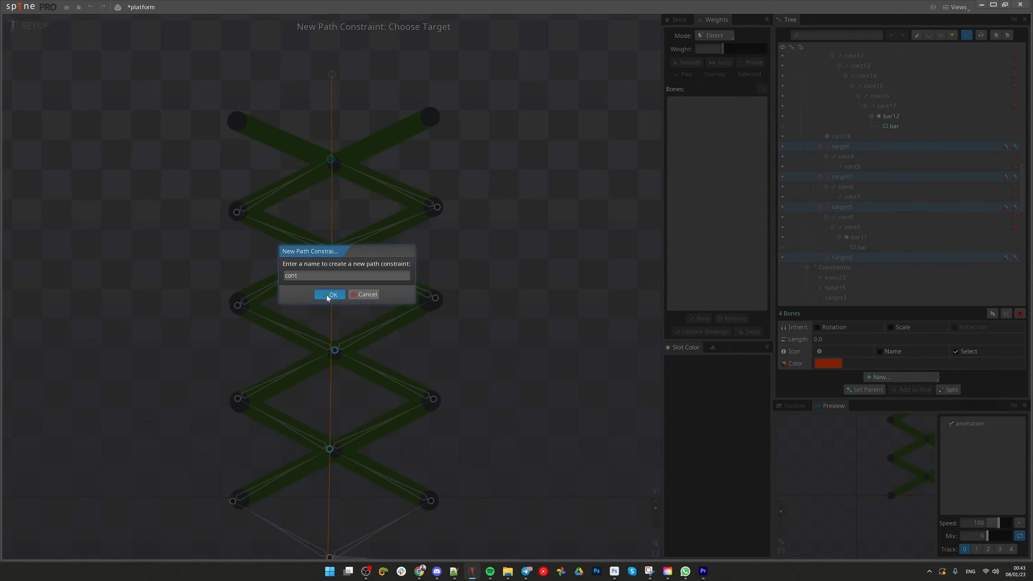
pyautogui.click(330, 295)
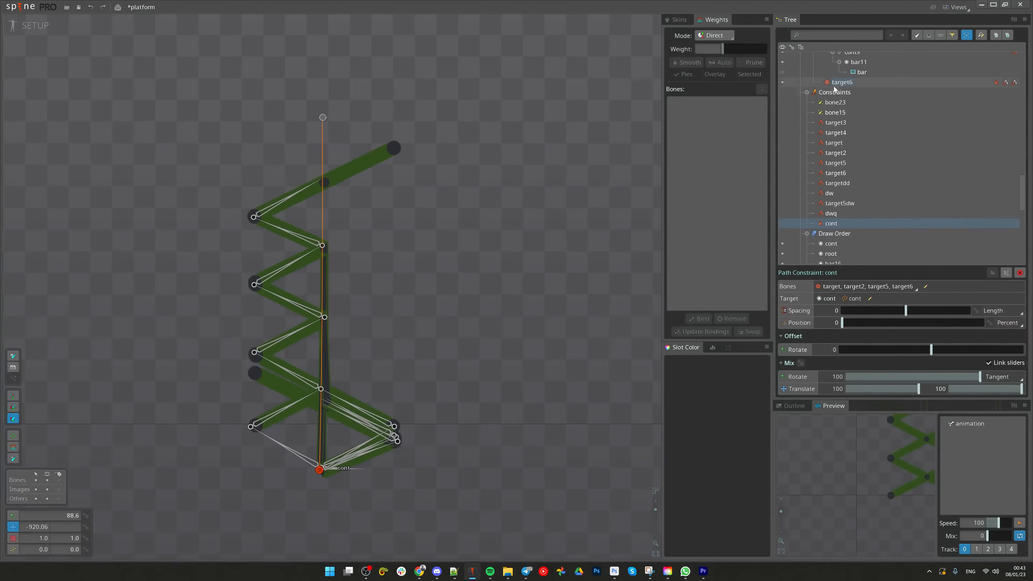
# - Move the cont path constraint directly above the target IK constraint in the constraint order and save the project
pyautogui.click(839, 94)
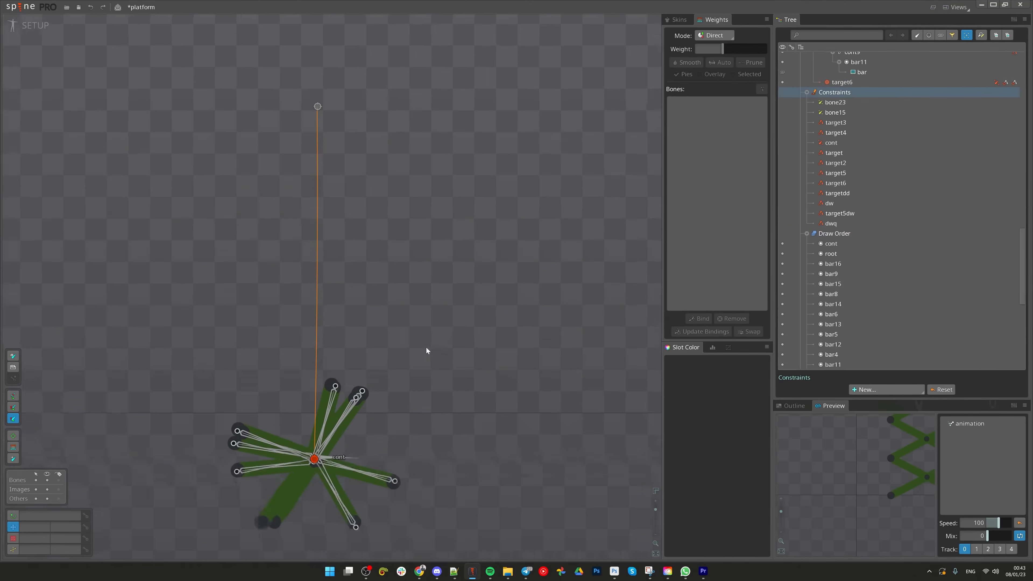
pyautogui.hotkey('ctrl', 's')
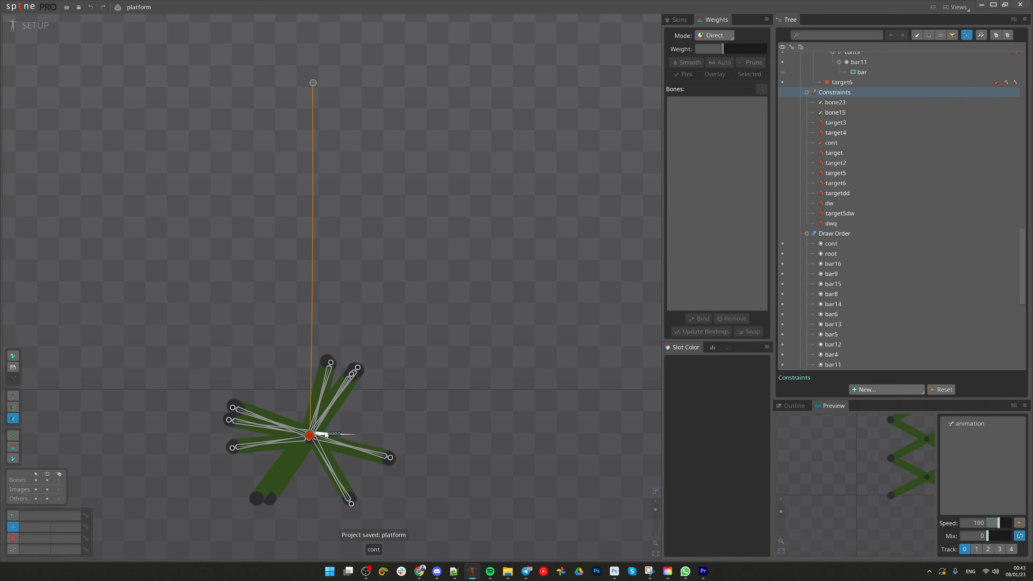
# - Try lengthening the target, target2, target5 and target6 bones to about 207.6, undo the change and save the project
pyautogui.click(310, 437)
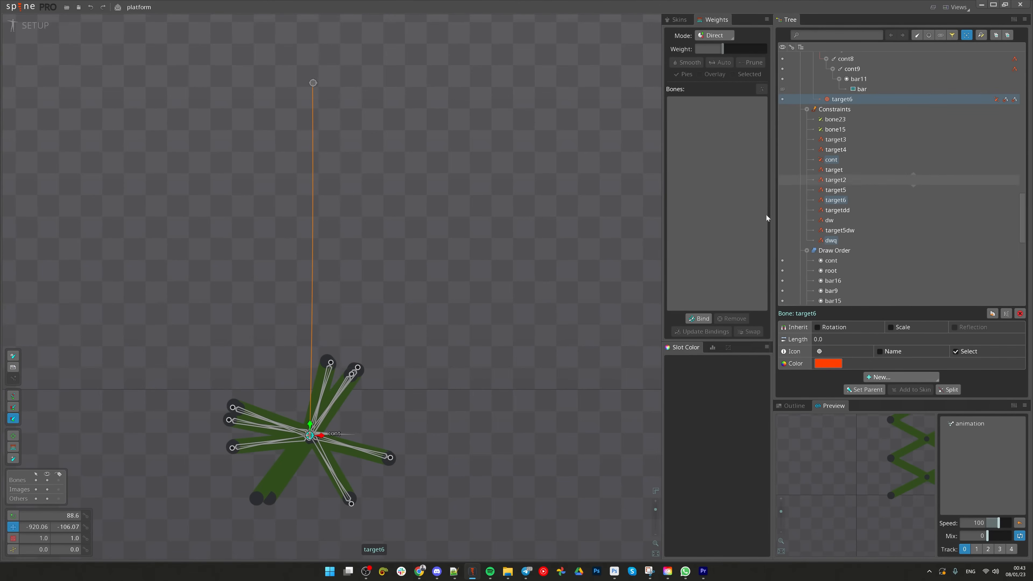
pyautogui.click(310, 436)
pyautogui.click(310, 436)
pyautogui.scroll(4, 886, 179)
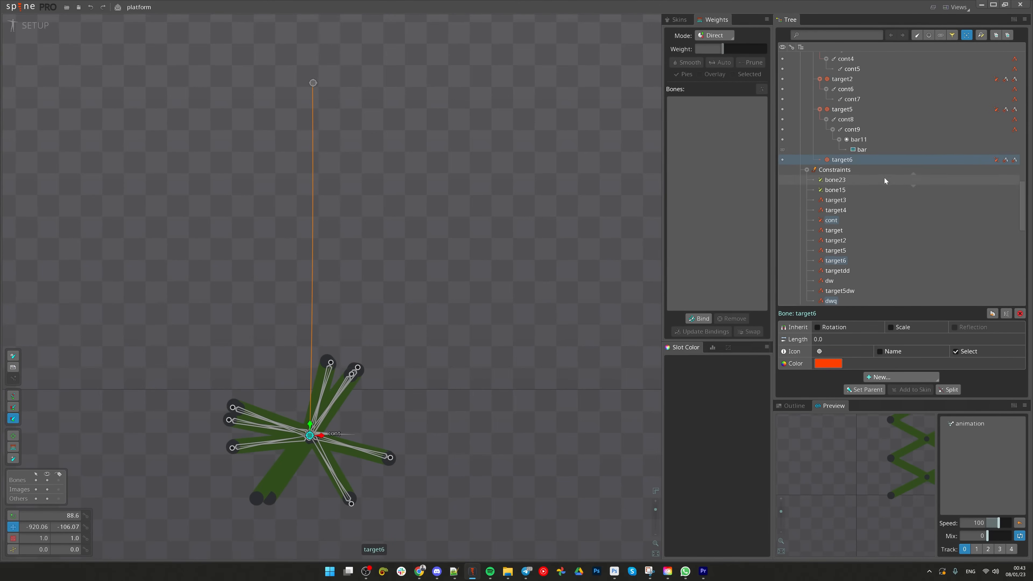
pyautogui.keyDown('ctrl'); pyautogui.click(841, 170); pyautogui.keyUp('ctrl')
pyautogui.keyDown('ctrl'); pyautogui.click(842, 140); pyautogui.keyUp('ctrl')
pyautogui.keyDown('ctrl'); pyautogui.click(840, 109); pyautogui.keyUp('ctrl')
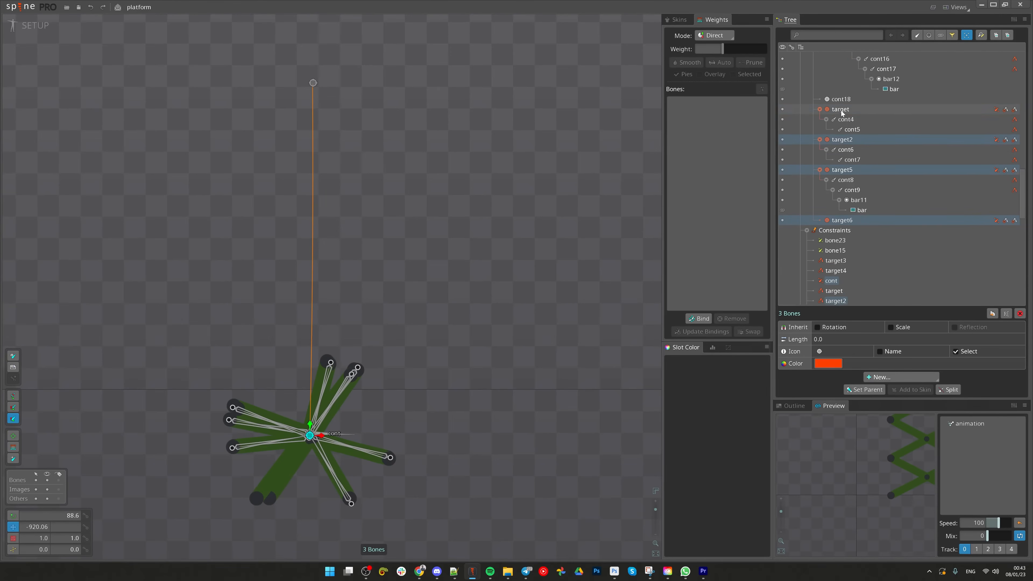
pyautogui.moveTo(818, 339); pyautogui.dragTo(825, 46)
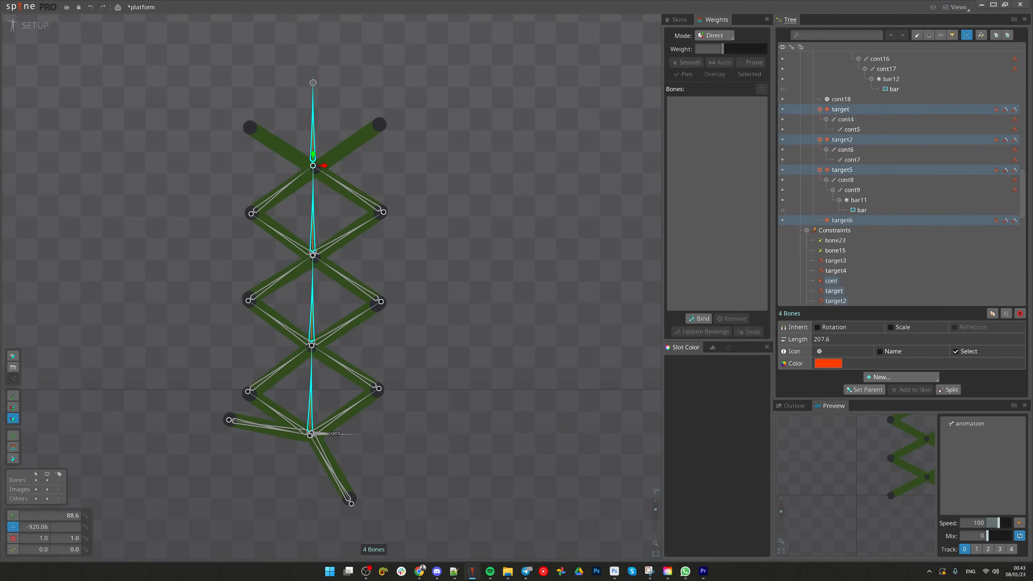
pyautogui.scroll(6, 314, 448)
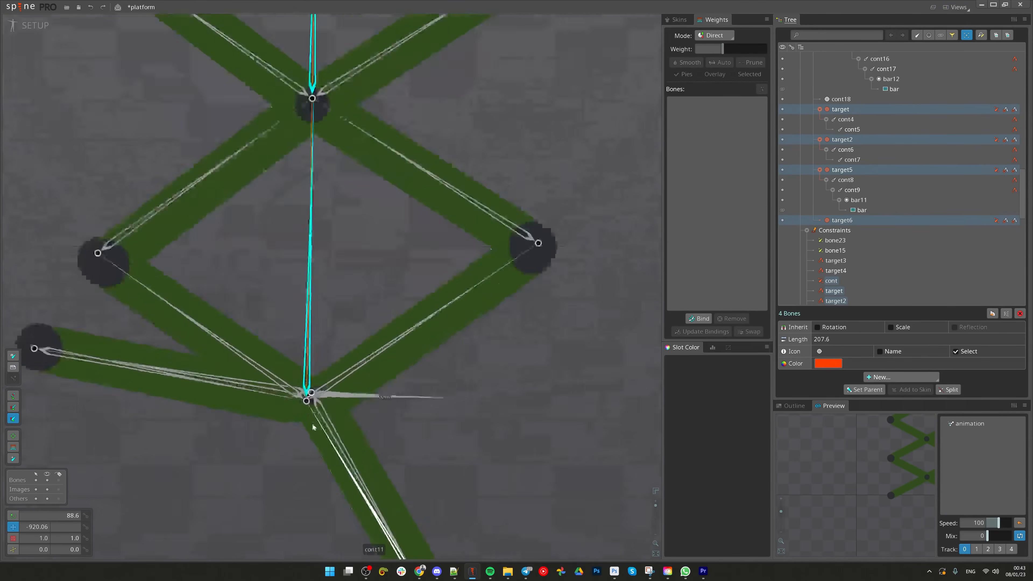
pyautogui.scroll(-6, 490, 427)
pyautogui.scroll(-2, 500, 451)
pyautogui.hotkey('ctrl', 'z')
pyautogui.moveTo(426, 175); pyautogui.dragTo(435, 277)
pyautogui.hotkey('ctrl', 's')
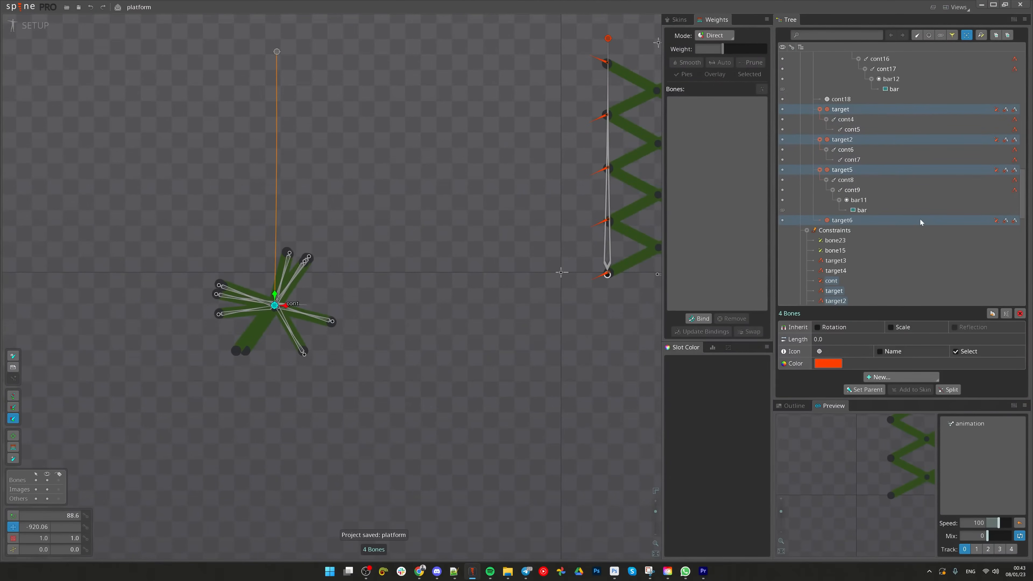
# - Change the cont path constraint's spacing mode to Percent and set the spacing to 20
pyautogui.click(831, 280)
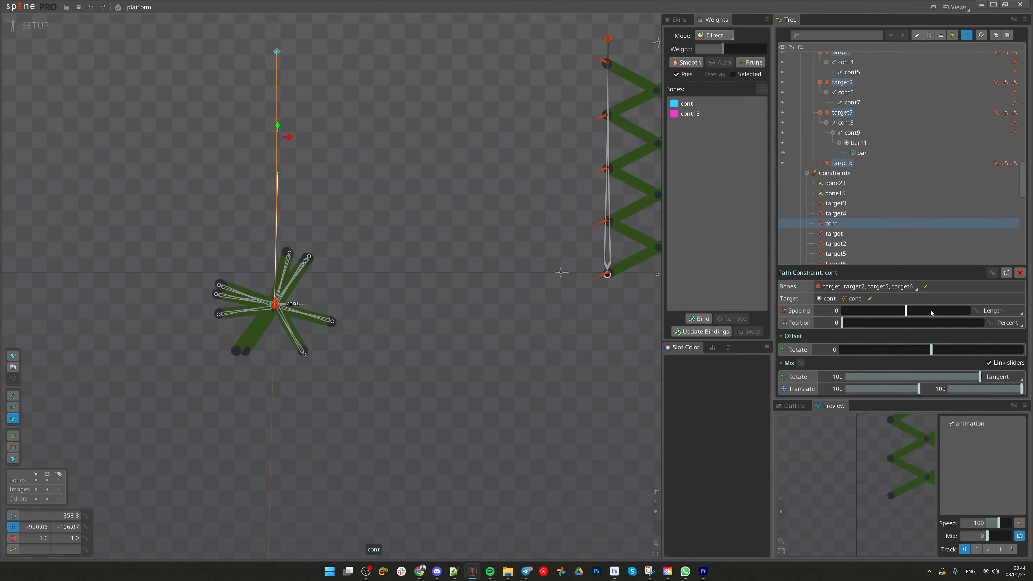
pyautogui.click(1001, 311)
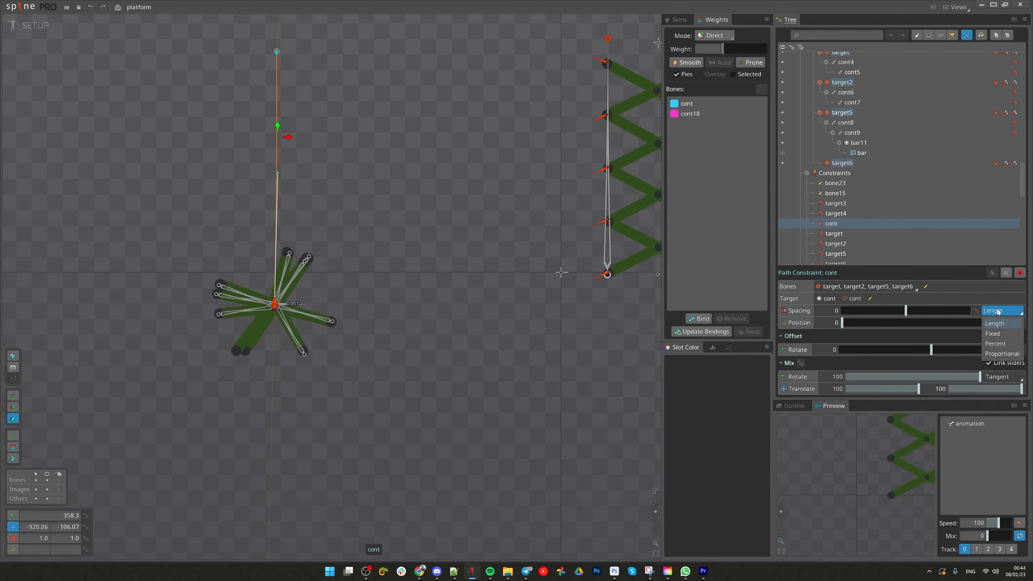
pyautogui.click(1008, 346)
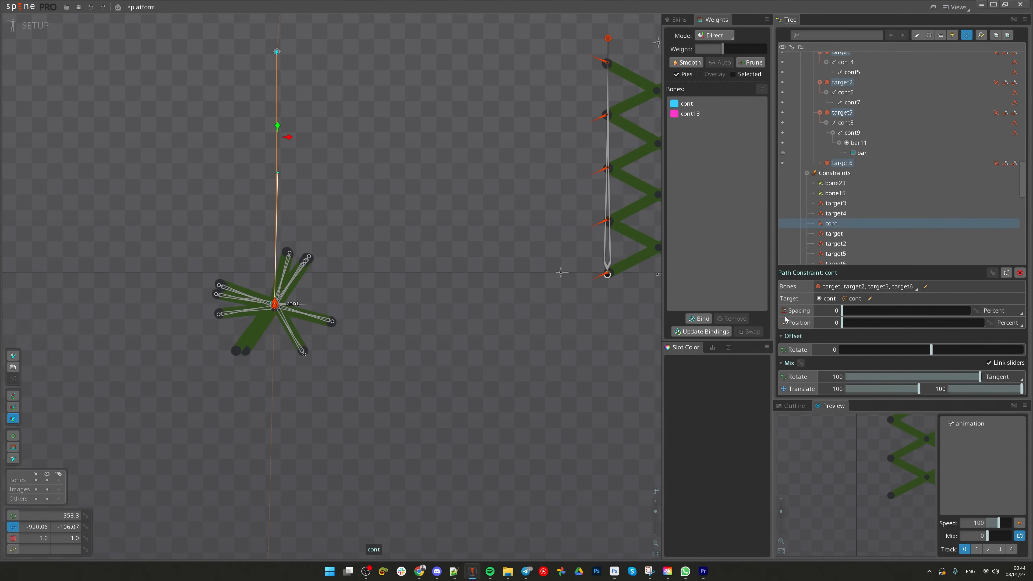
pyautogui.moveTo(843, 310); pyautogui.dragTo(868, 314)
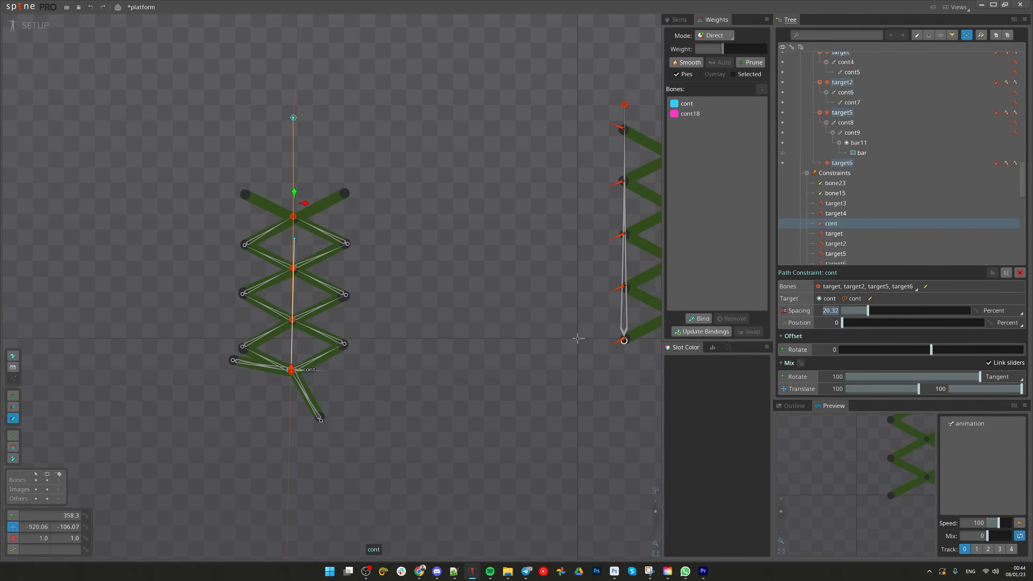
pyautogui.write('20')
pyautogui.press('Return')
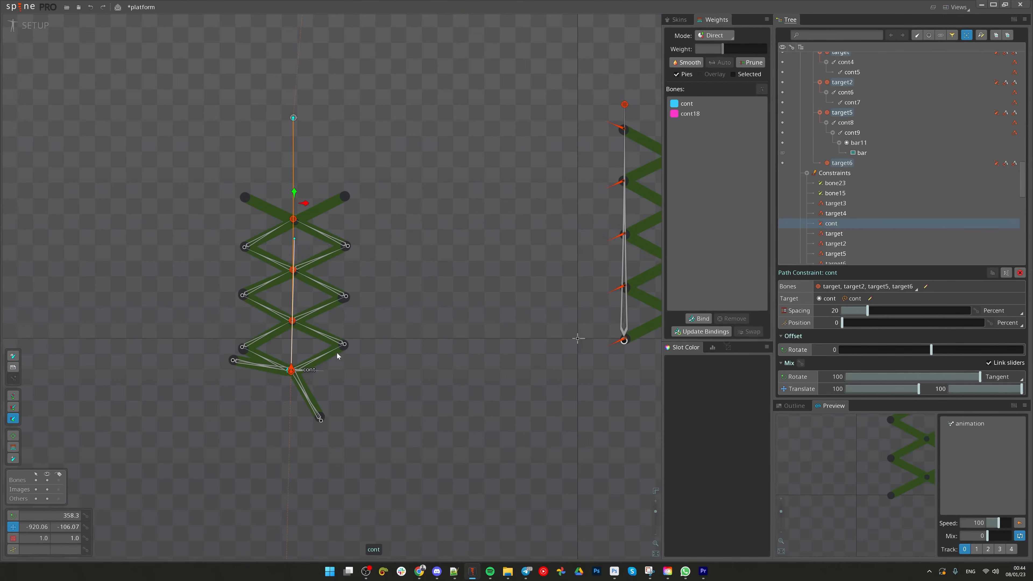
# - Raise the cont path constraint's position to 23.5 percent so the targets move up the central path
pyautogui.scroll(4, 280, 377)
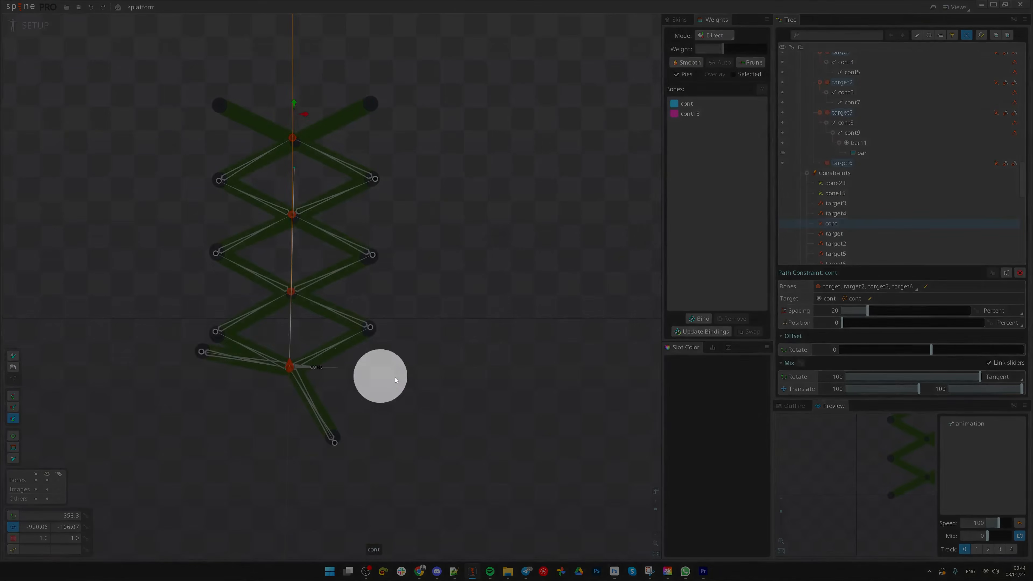
pyautogui.scroll(-3, 406, 377)
pyautogui.moveTo(507, 368); pyautogui.dragTo(459, 377)
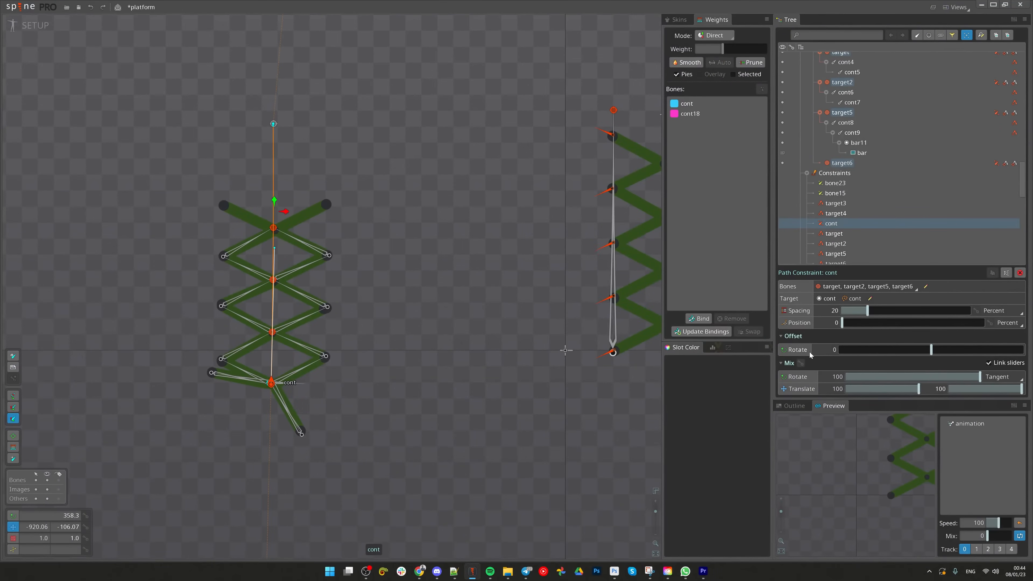
pyautogui.moveTo(841, 326); pyautogui.dragTo(875, 323)
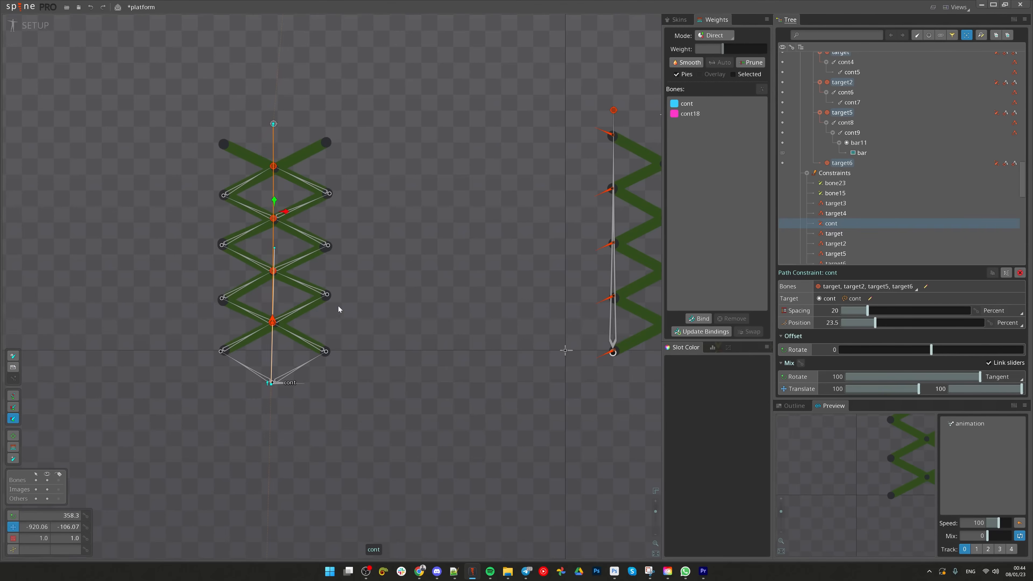
# - Inspect the lowest target bone and its path constraint settings together with the resulting scissor pose
pyautogui.scroll(4, 352, 308)
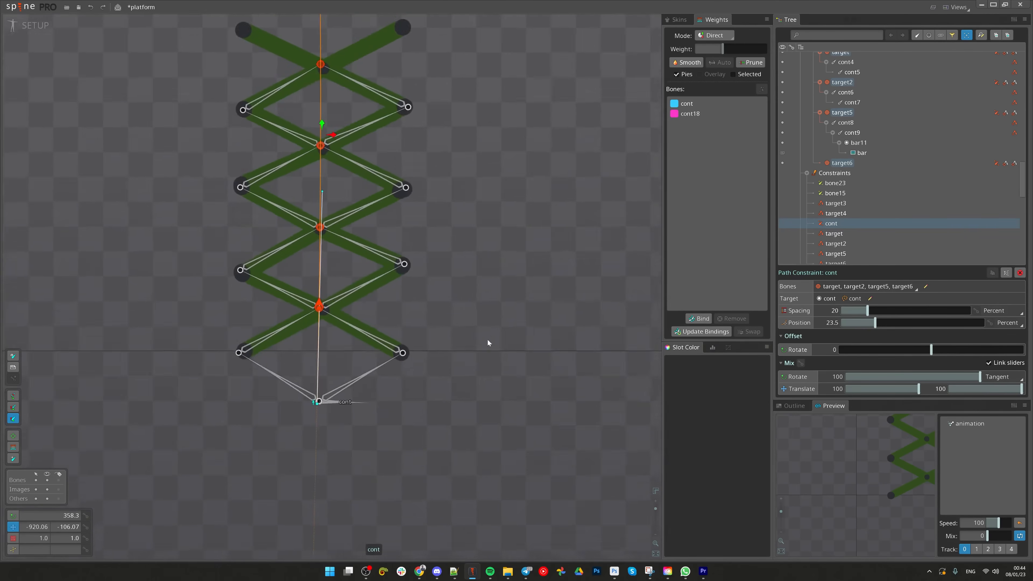
pyautogui.press('space')
pyautogui.scroll(1, 303, 325)
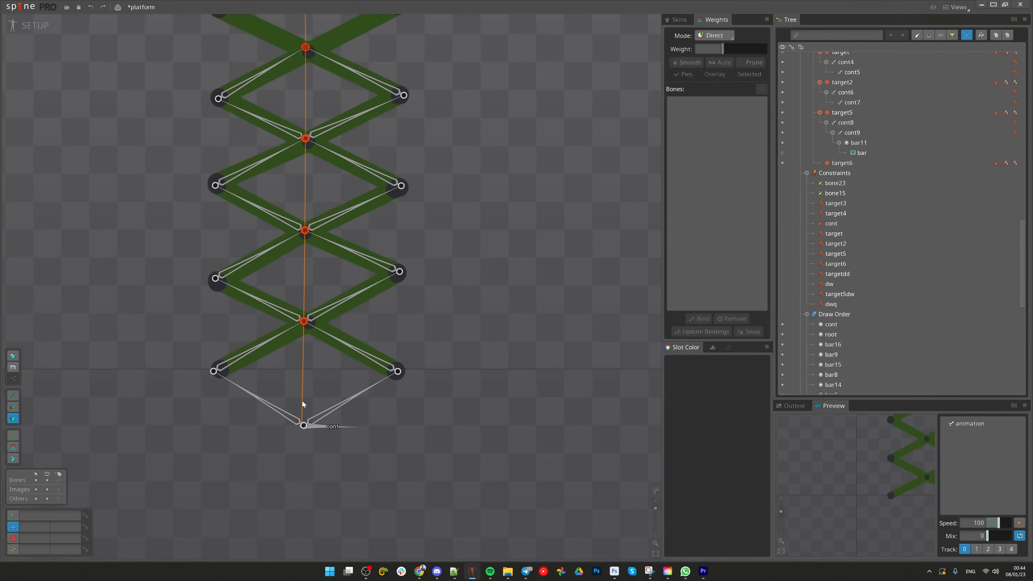
pyautogui.click(304, 321)
pyautogui.scroll(-2, 341, 324)
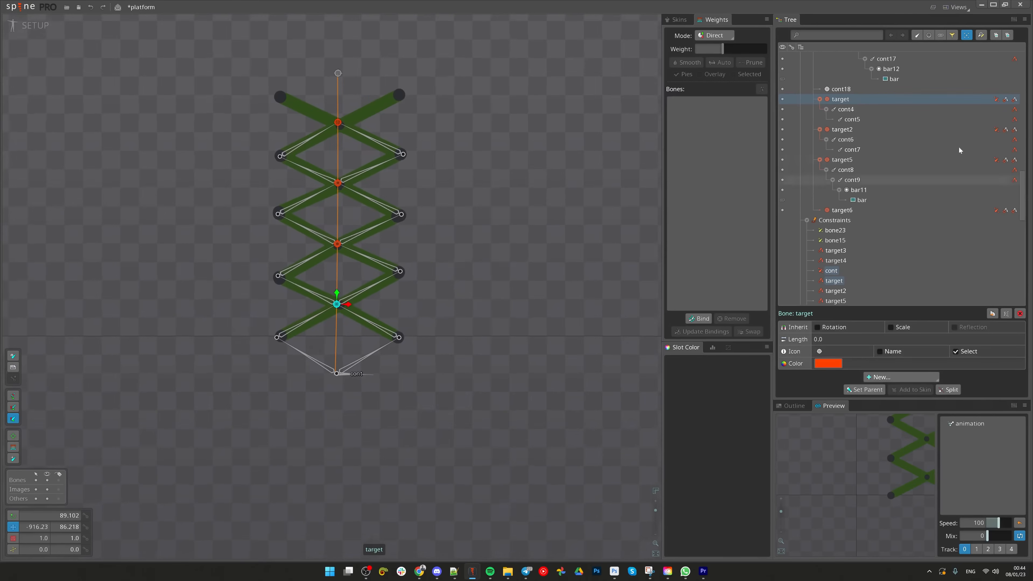
pyautogui.click(996, 99)
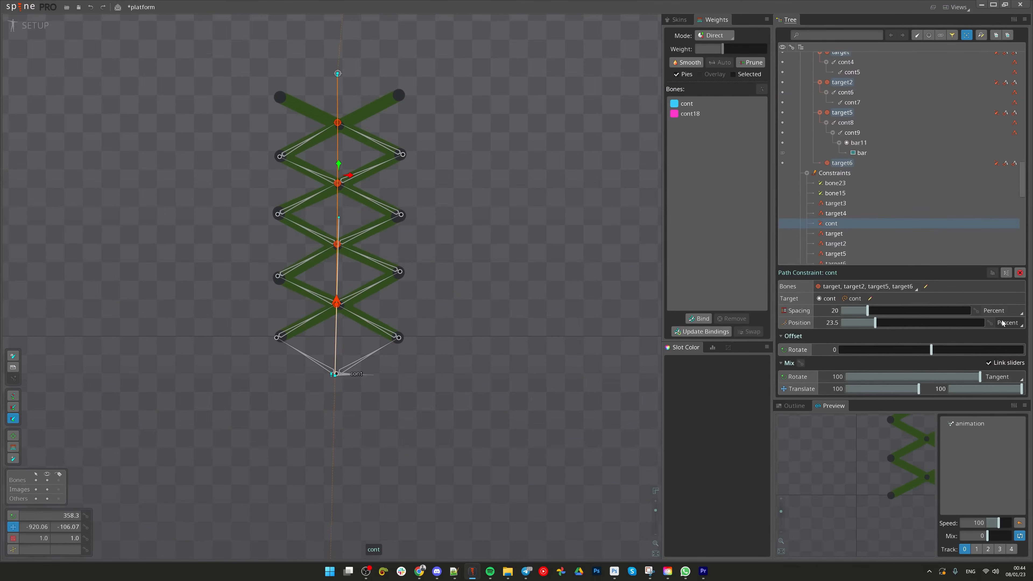
pyautogui.scroll(-2, 477, 281)
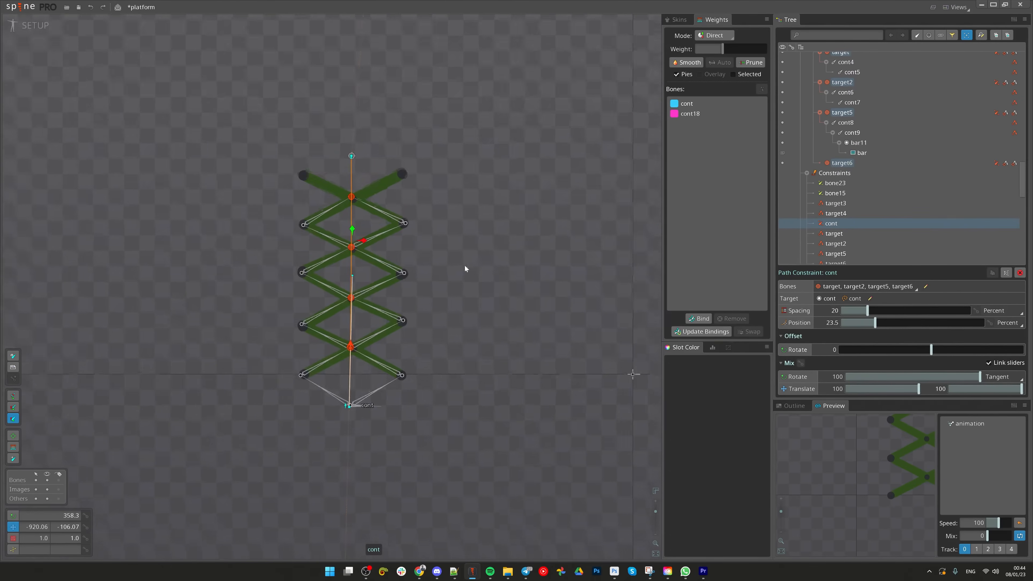
pyautogui.moveTo(430, 312); pyautogui.dragTo(408, 346)
pyautogui.press('space')
# - Lower the right-hand lift's top control bone, try moving the bone23 constraint below targetdd, and undo both changes
pyautogui.moveTo(333, 192); pyautogui.dragTo(336, 300)
pyautogui.moveTo(835, 92); pyautogui.dragTo(846, 187)
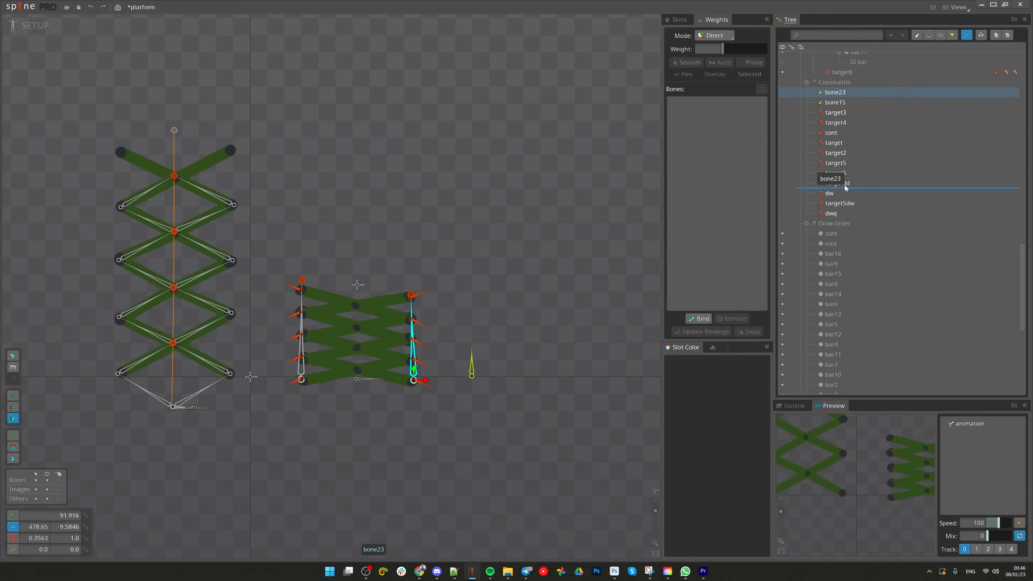
pyautogui.hotkey('ctrl', 'z')
pyautogui.hotkey('ctrl', 'z')
# - Test compressing the right-hand lift by lowering bone21 and undo the test moves
pyautogui.moveTo(369, 126); pyautogui.dragTo(366, 295)
pyautogui.click(368, 167)
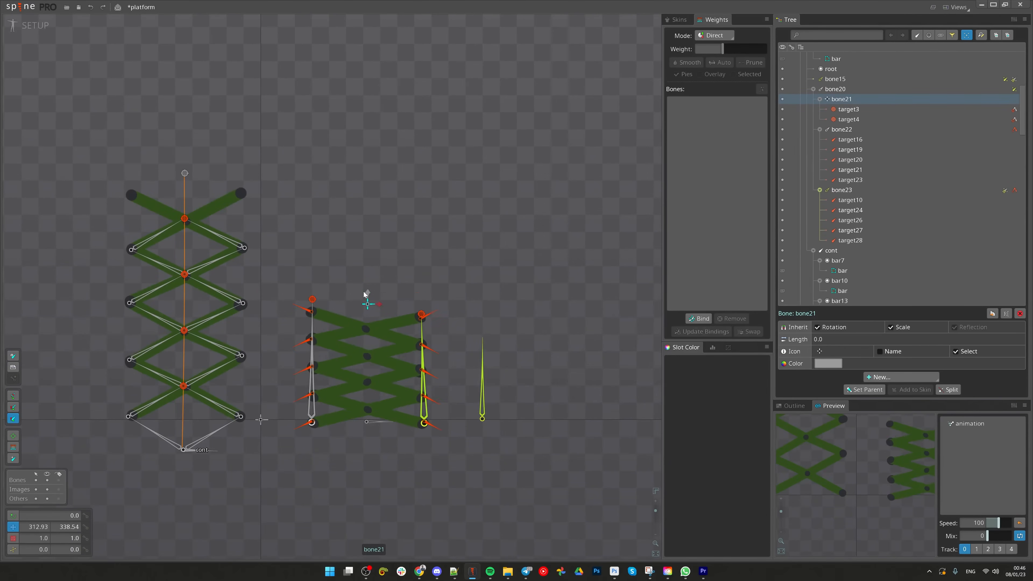
pyautogui.hotkey('ctrl', 'z')
pyautogui.moveTo(367, 158); pyautogui.dragTo(365, 319)
pyautogui.scroll(2, 413, 448)
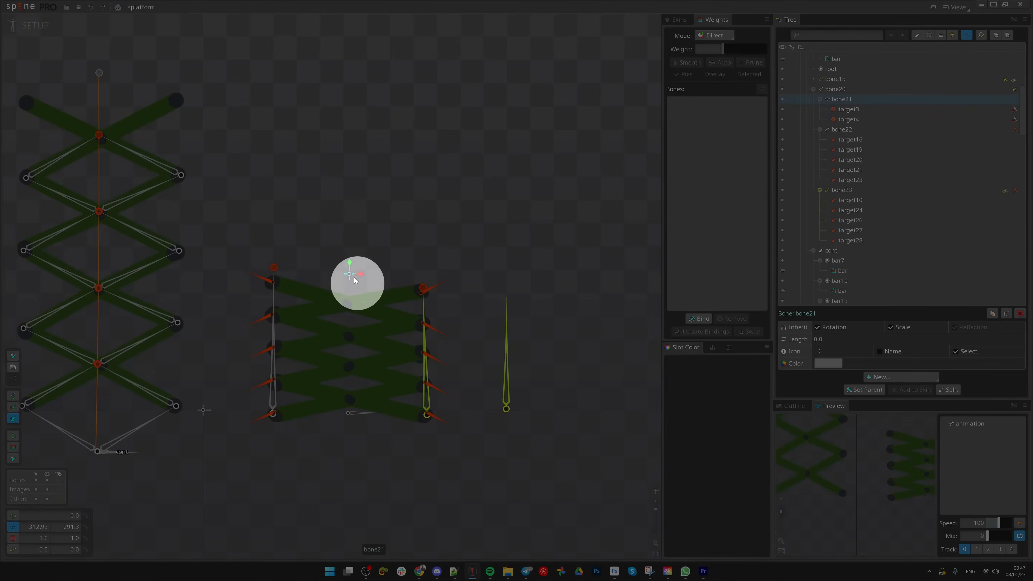
pyautogui.scroll(-3, 366, 292)
pyautogui.hotkey('ctrl', 'z')
# - With the constraint order in view, move bone21 down slightly, undo the move and save the project
pyautogui.scroll(-10, 853, 184)
pyautogui.click(850, 130)
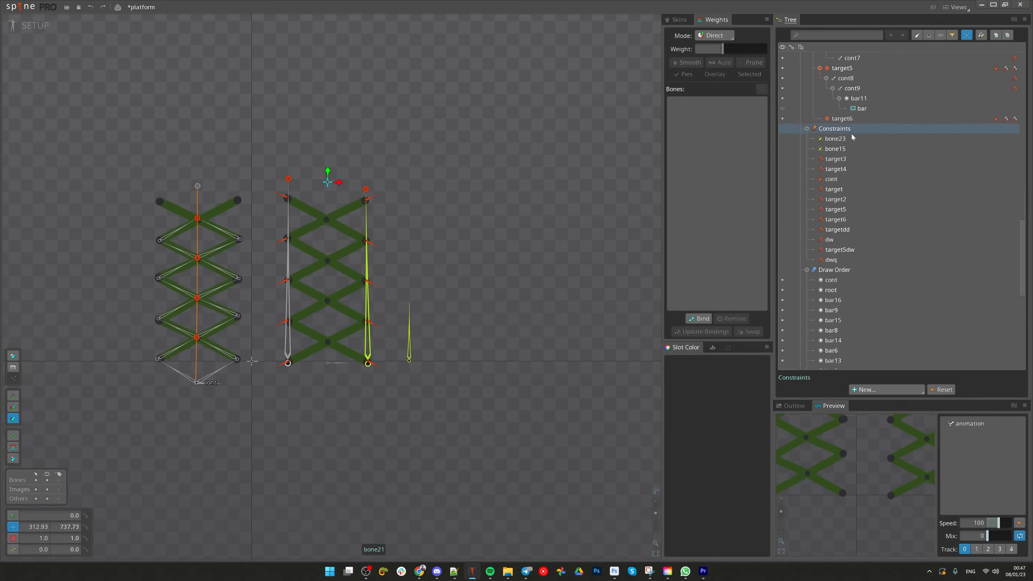
pyautogui.moveTo(329, 174); pyautogui.dragTo(335, 201)
pyautogui.hotkey('ctrl', 'z')
pyautogui.hotkey('ctrl', 's')
# - Copy bone21's raised transform and lower the bone to compress the right-hand lift
pyautogui.scroll(2, 520, 245)
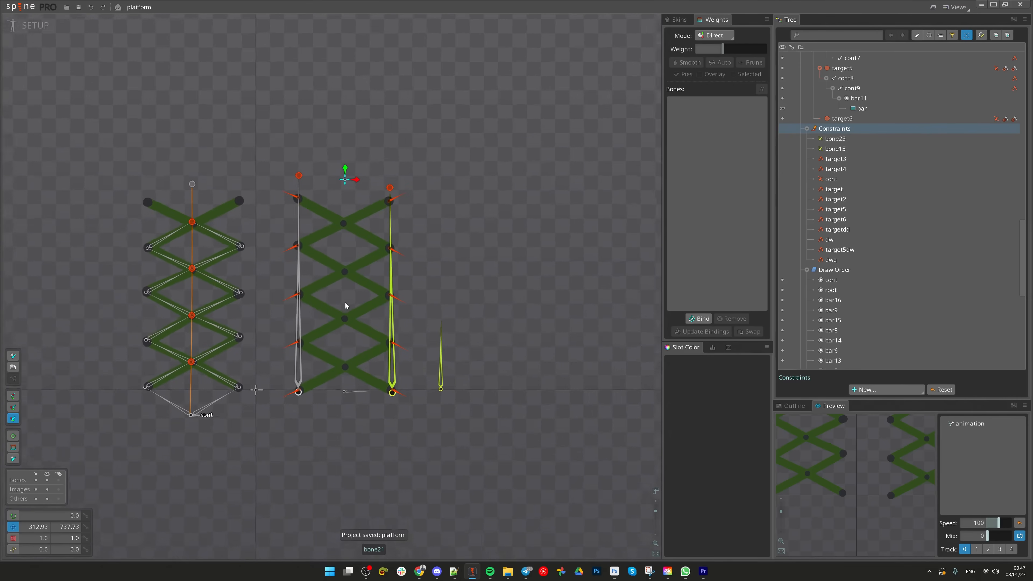
pyautogui.scroll(2, 346, 305)
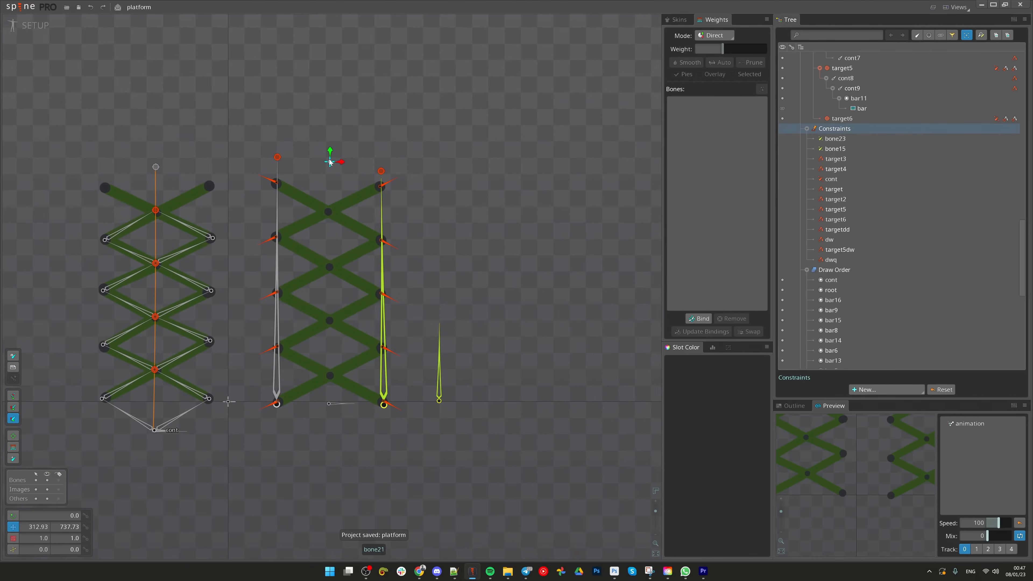
pyautogui.moveTo(438, 193); pyautogui.dragTo(453, 180)
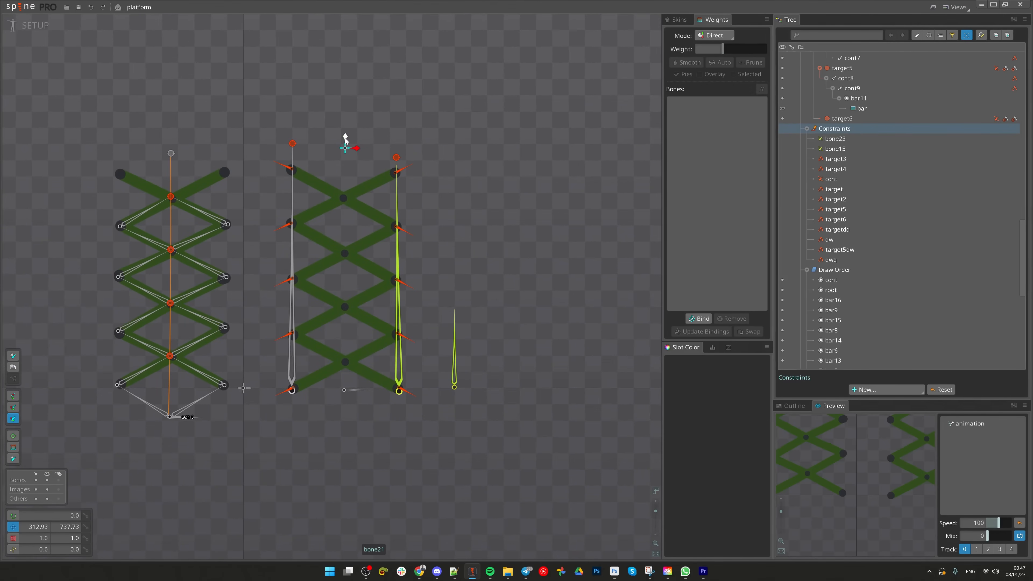
pyautogui.moveTo(345, 138); pyautogui.dragTo(348, 284)
pyautogui.hotkey('ctrl', 'z')
# - Move the bone23 transform constraint of bone15 directly below the target4 constraint in the constraint order
pyautogui.click(454, 326)
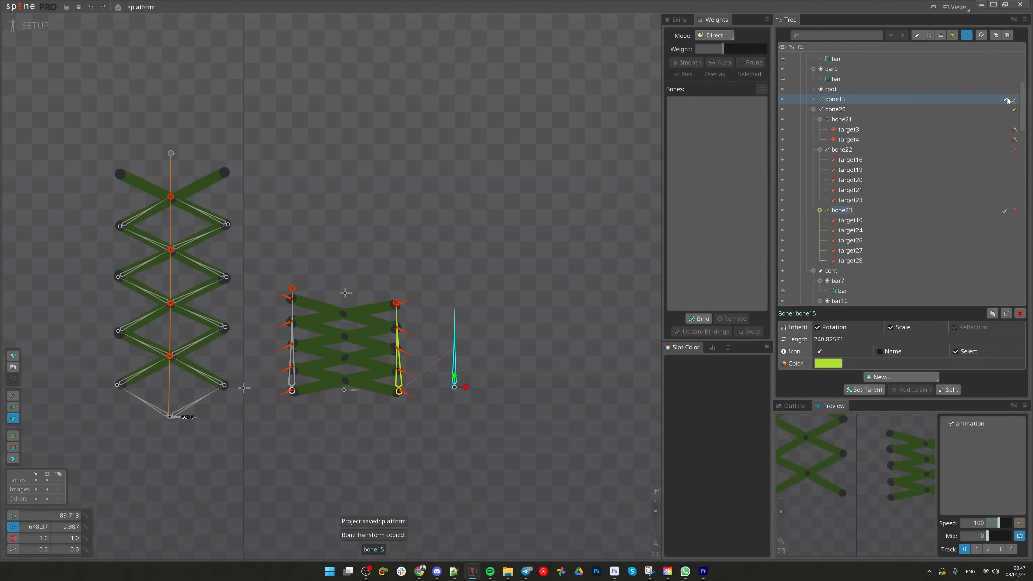
pyautogui.click(1012, 99)
pyautogui.scroll(-1, 874, 169)
pyautogui.moveTo(834, 125); pyautogui.dragTo(841, 65)
pyautogui.scroll(-1, 840, 163)
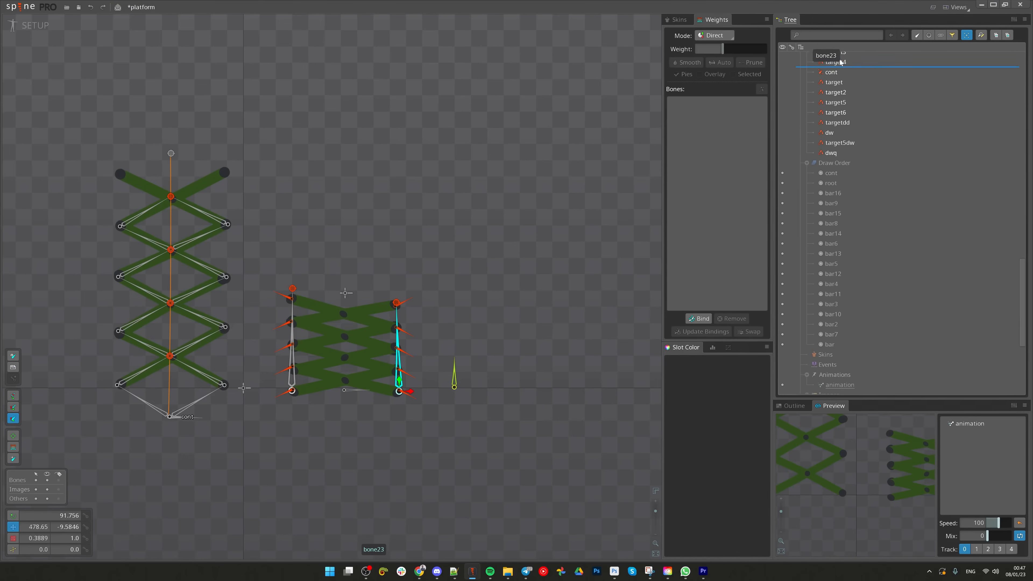
pyautogui.moveTo(863, 139); pyautogui.dragTo(859, 112)
pyautogui.moveTo(858, 149)
pyautogui.mouseDown()
pyautogui.moveTo(854, 125)
pyautogui.moveTo(860, 152)
pyautogui.mouseUp()
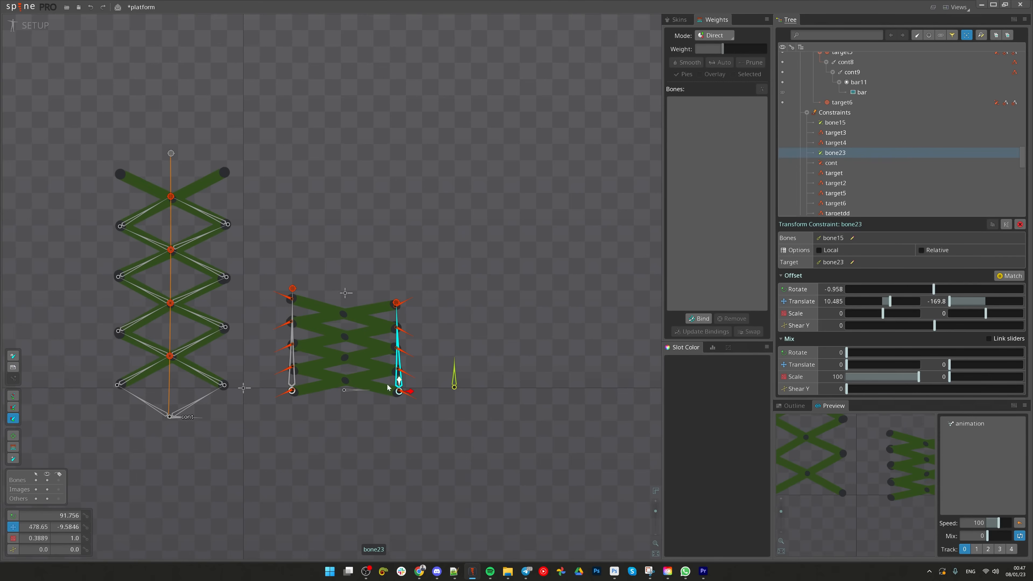
# - Move the bone15 transform constraint linked to bone20 below the target4 constraint in the constraint order
pyautogui.click(352, 393)
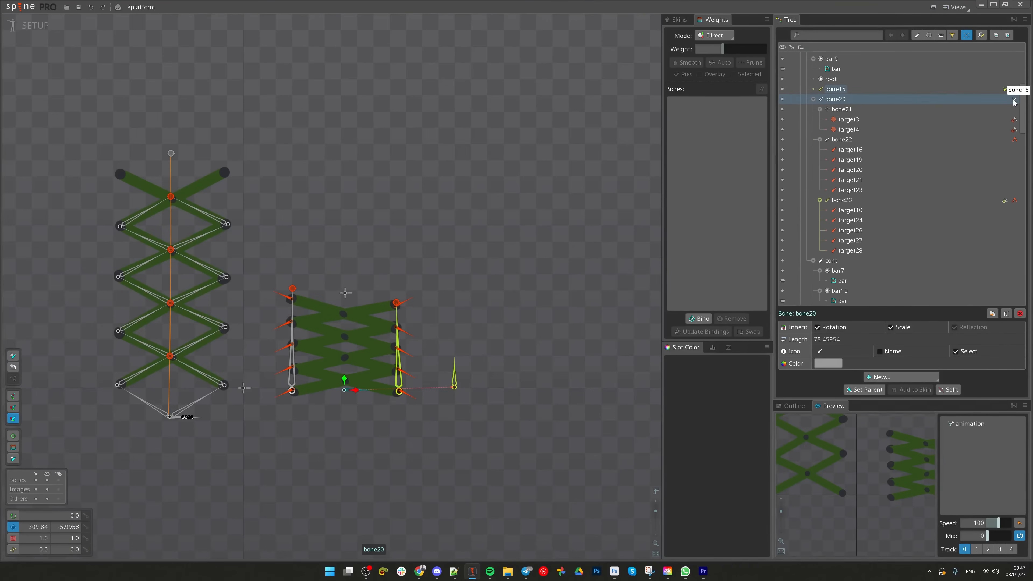
pyautogui.click(1014, 101)
pyautogui.moveTo(839, 113); pyautogui.dragTo(839, 139)
# - Return bone21 to its raised pose using the copied transform and save the project
pyautogui.moveTo(484, 297); pyautogui.dragTo(513, 262)
pyautogui.click(374, 258)
pyautogui.moveTo(521, 384); pyautogui.dragTo(558, 309)
pyautogui.hotkey('ctrl', 'v')
pyautogui.hotkey('ctrl', 's')
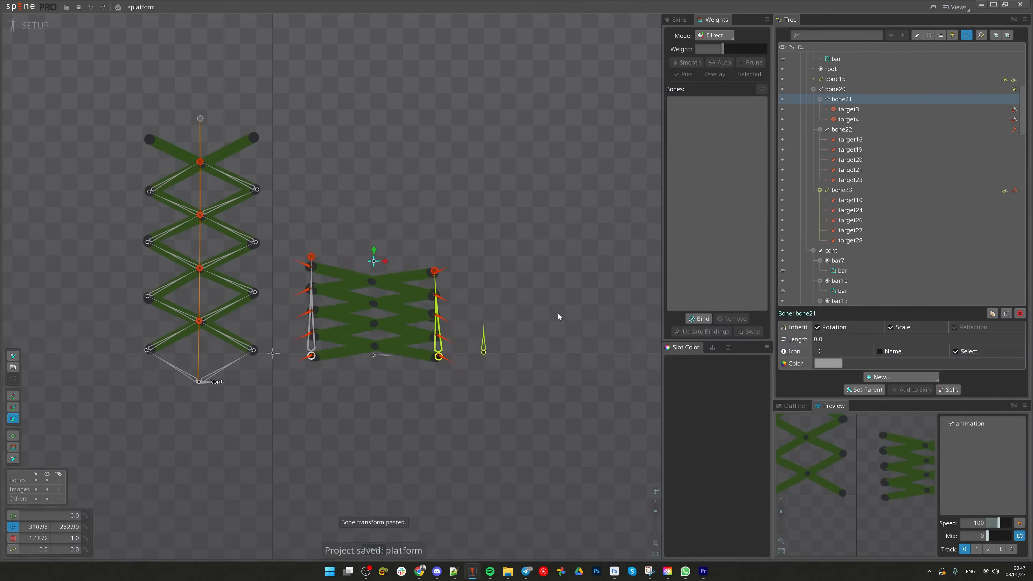
pyautogui.hotkey('ctrl', 'z')
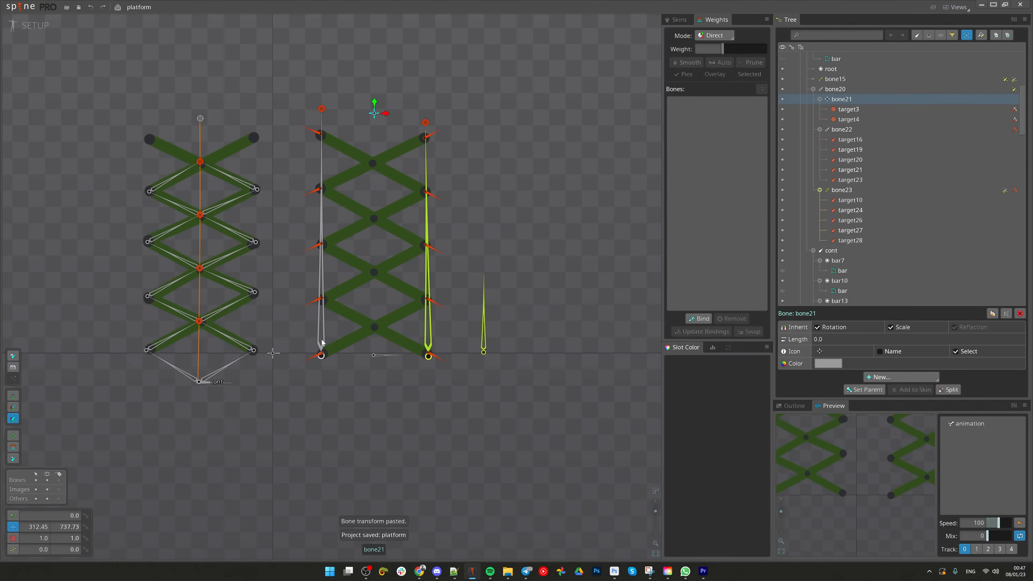
pyautogui.moveTo(366, 573)
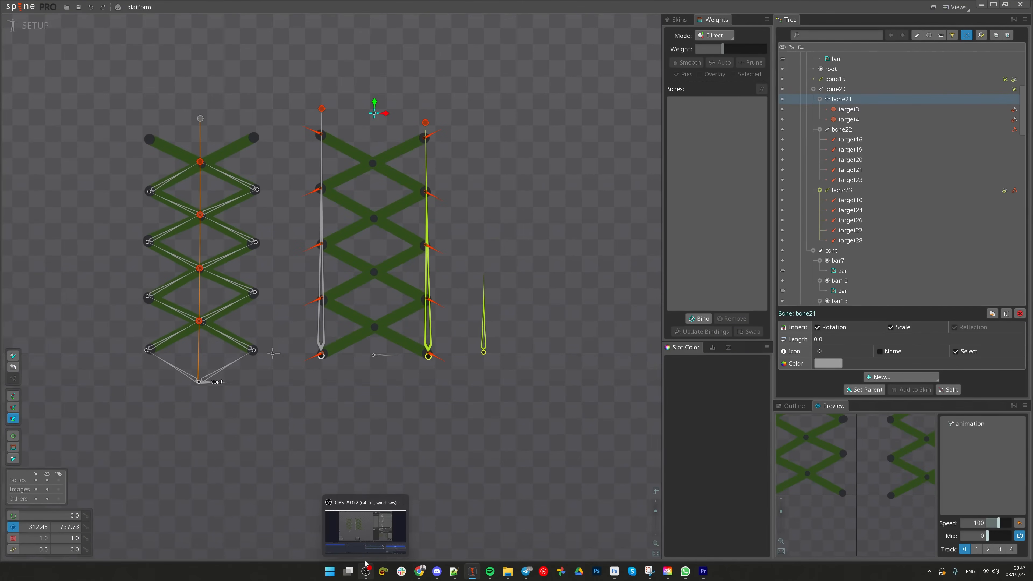